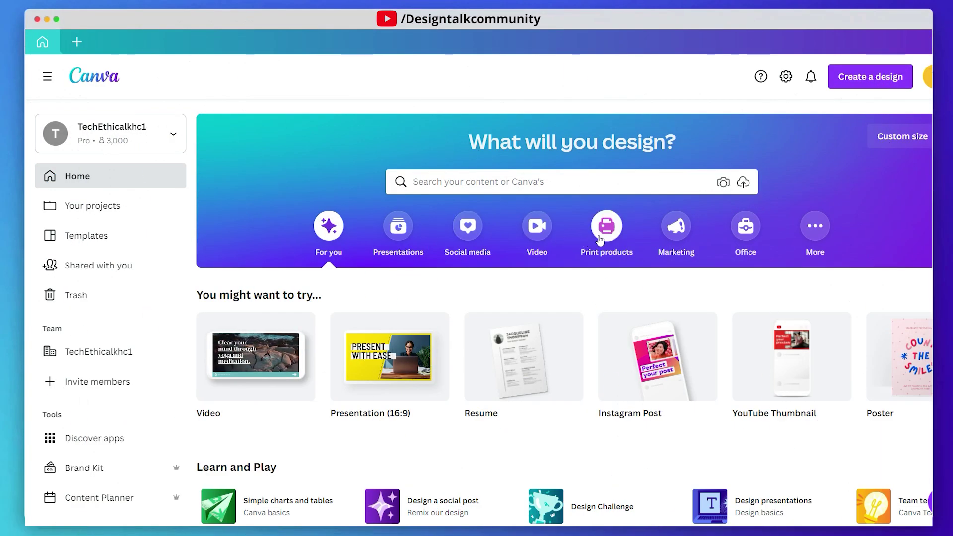
- Browse Canva's print product design types to find the Poster
left_click(601, 238)
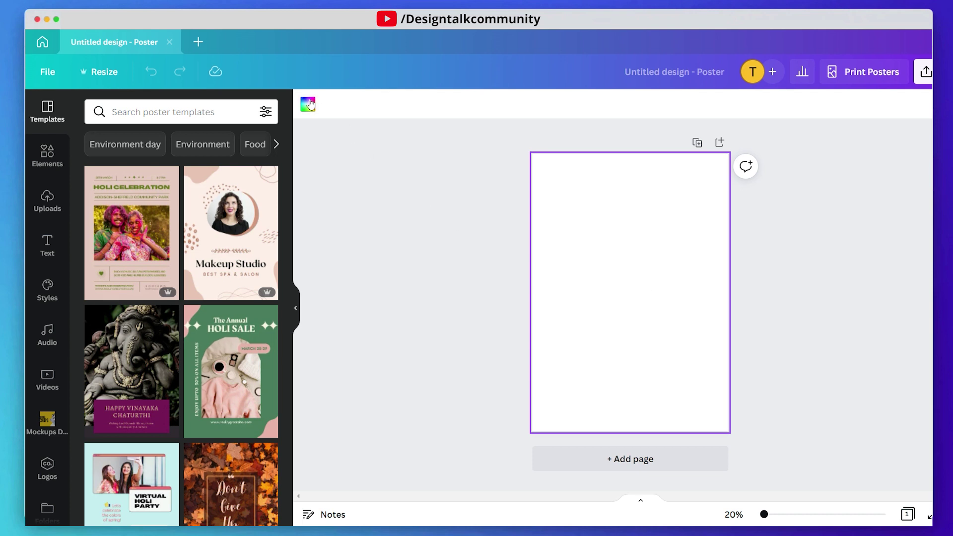
- Set the poster background to a near-white light grey, #F8F8F8
left_click(308, 105)
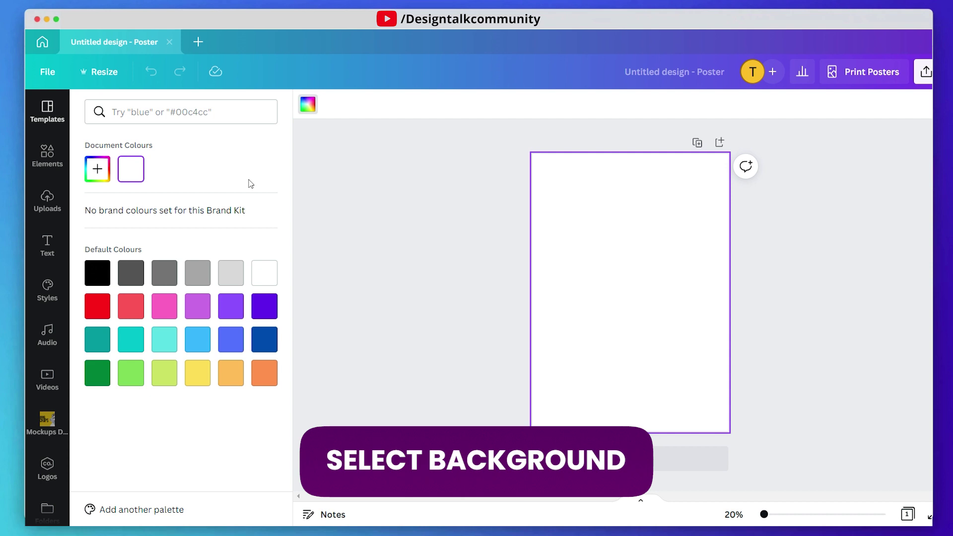
left_click(231, 273)
left_click(96, 172)
left_click_drag(94, 213, 98, 202)
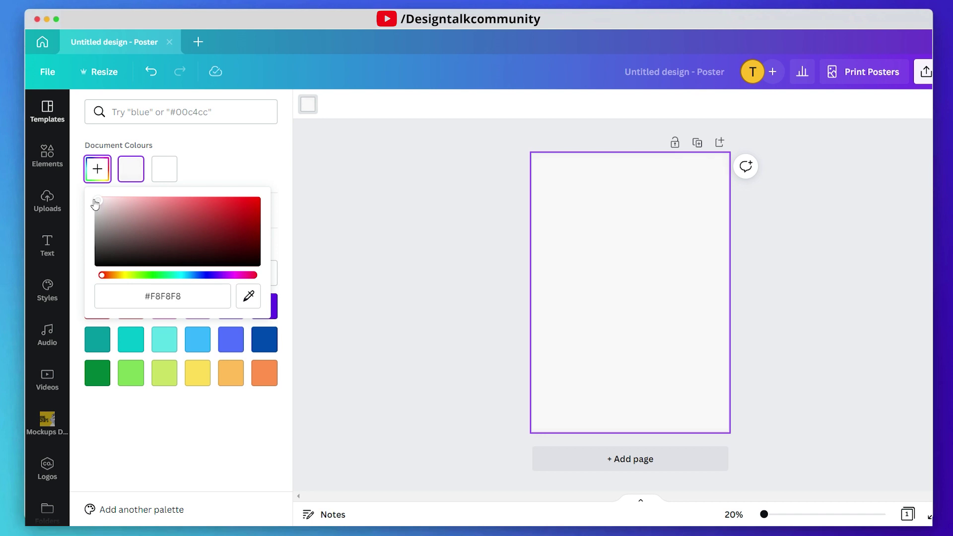
left_click(467, 198)
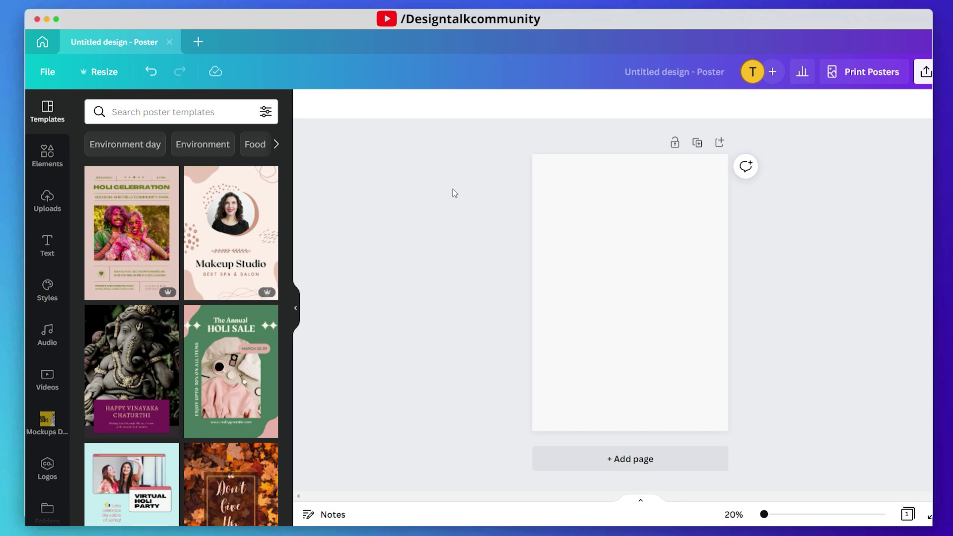
- Add a heading text box reading 'June'
left_click(41, 177)
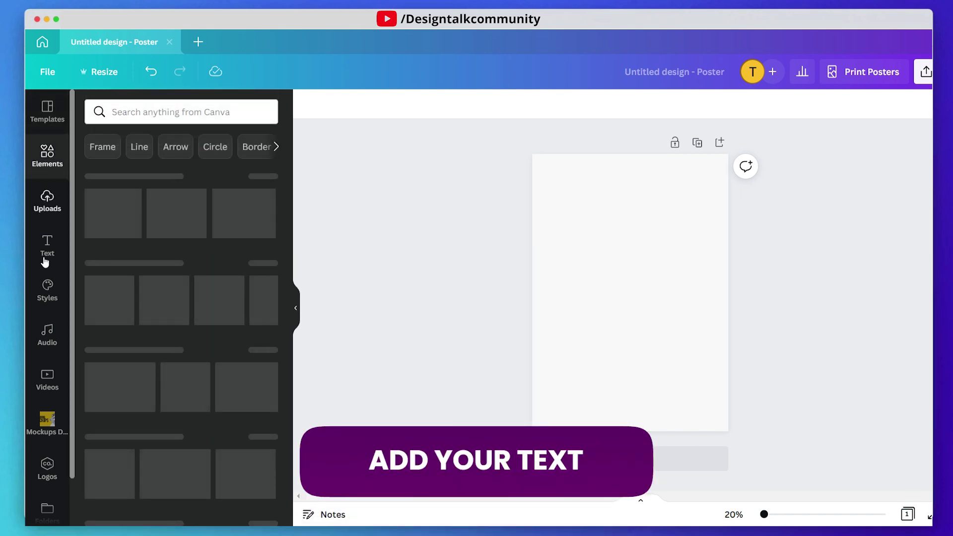
left_click(45, 261)
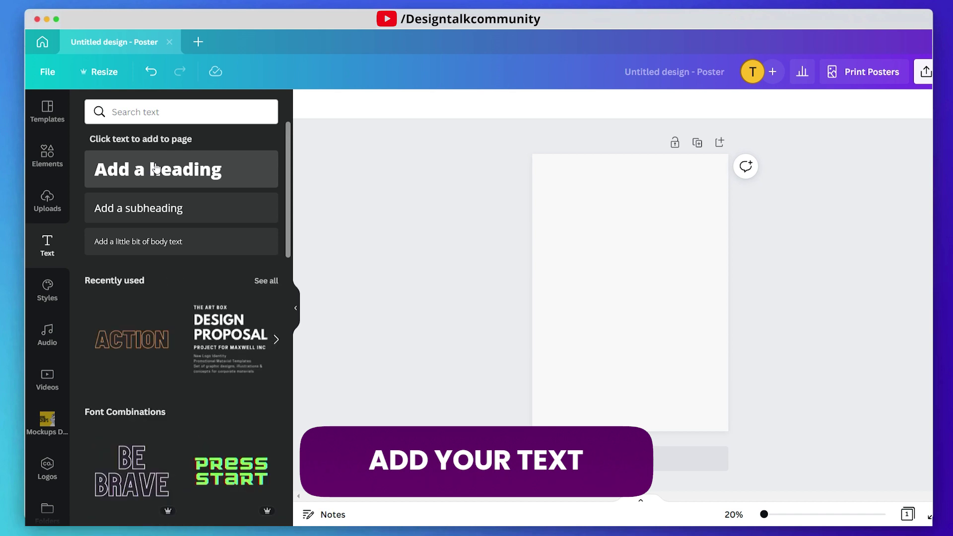
left_click(155, 168)
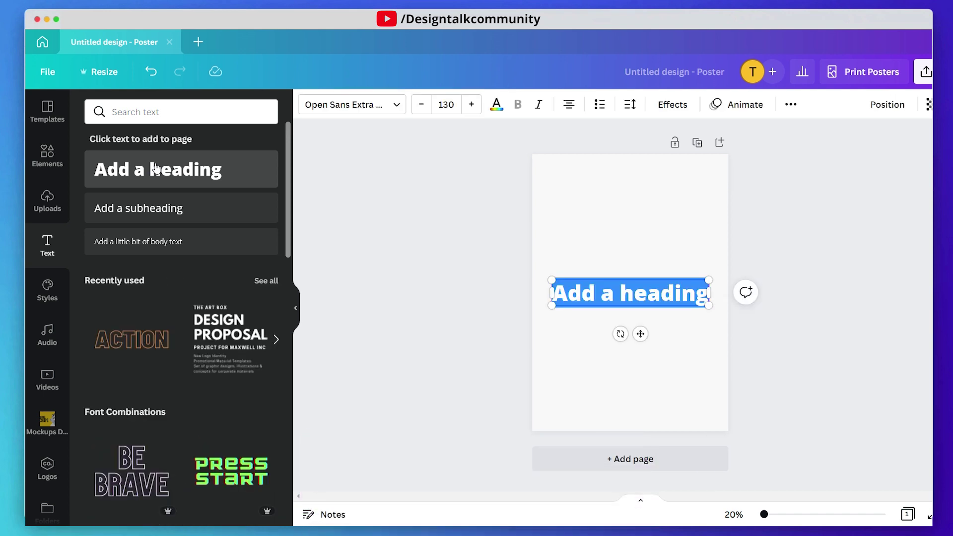
type("JUbe")
key("BackSpace")
key("BackSpace")
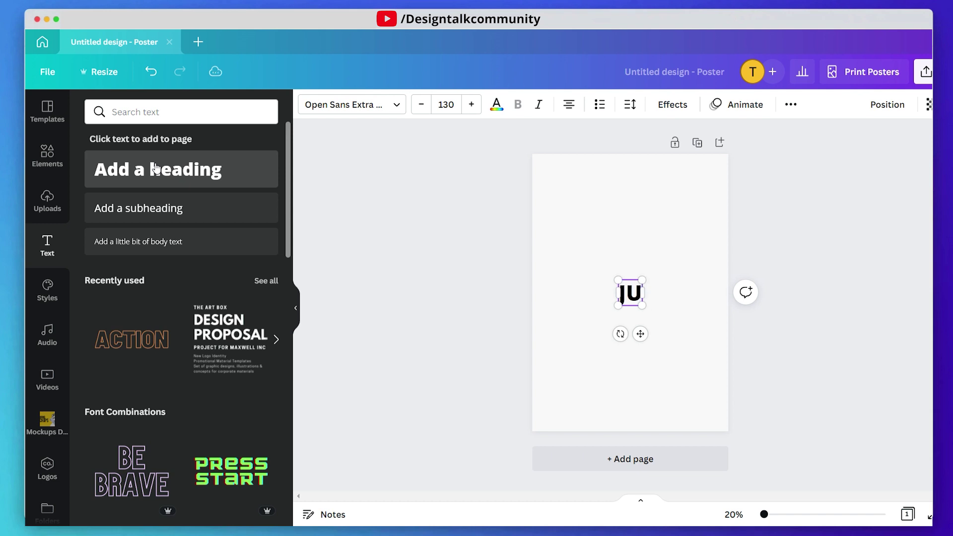
type("ne")
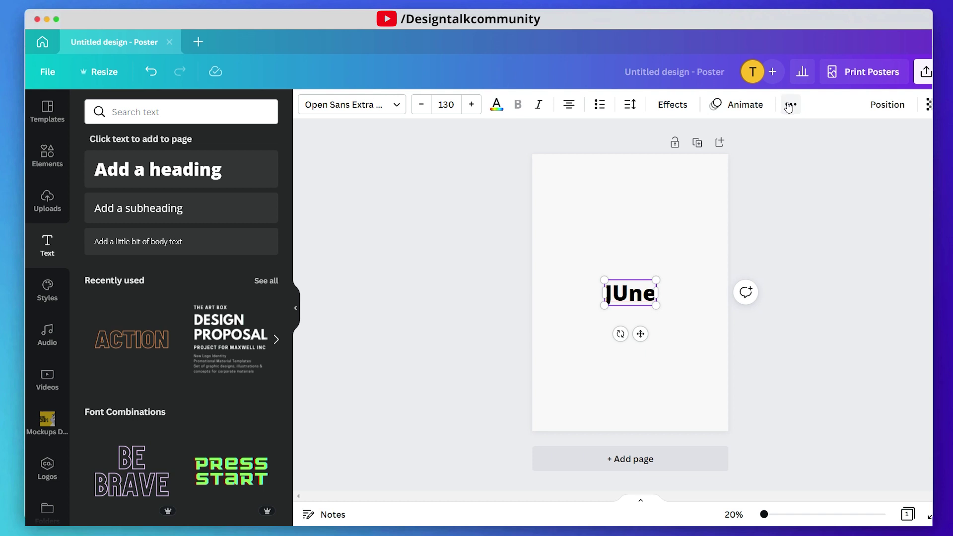
- Style the heading in Montserrat Extra-Bold all caps and move it into the upper half
left_click(361, 103)
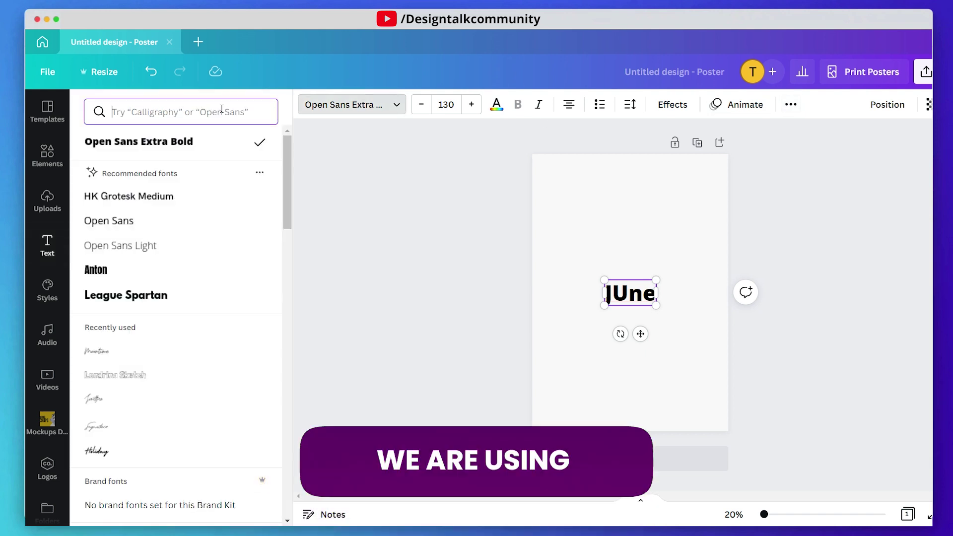
type("mont")
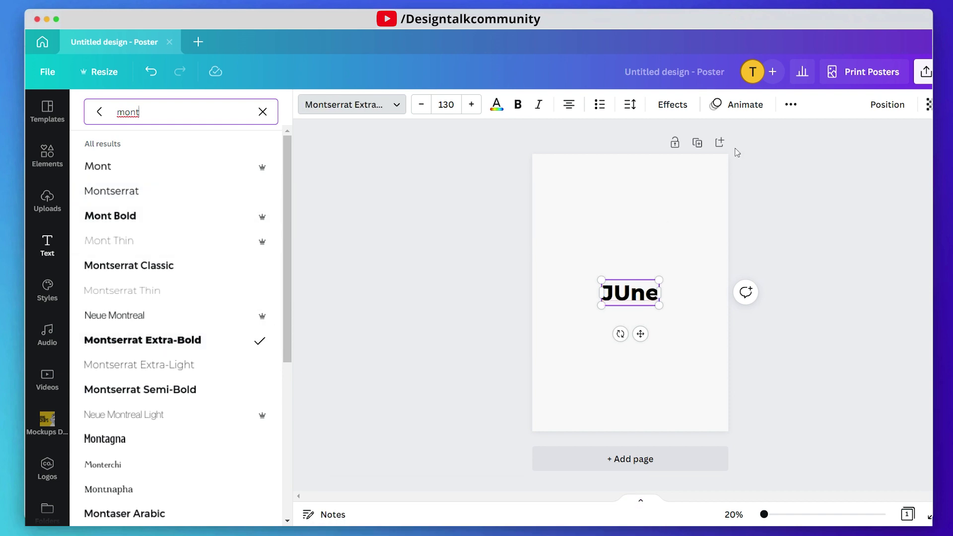
left_click(787, 104)
left_click(703, 135)
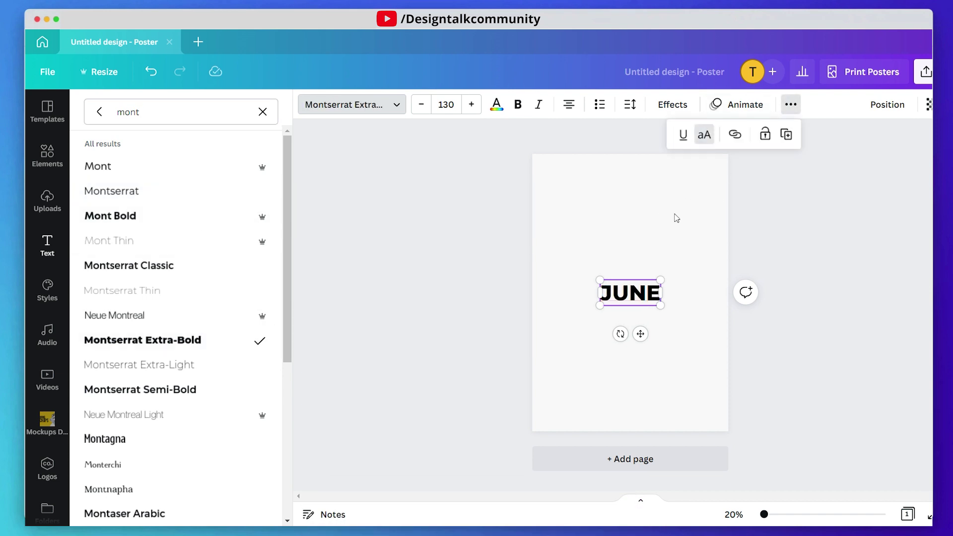
left_click(676, 216)
left_click_drag(644, 288, 645, 228)
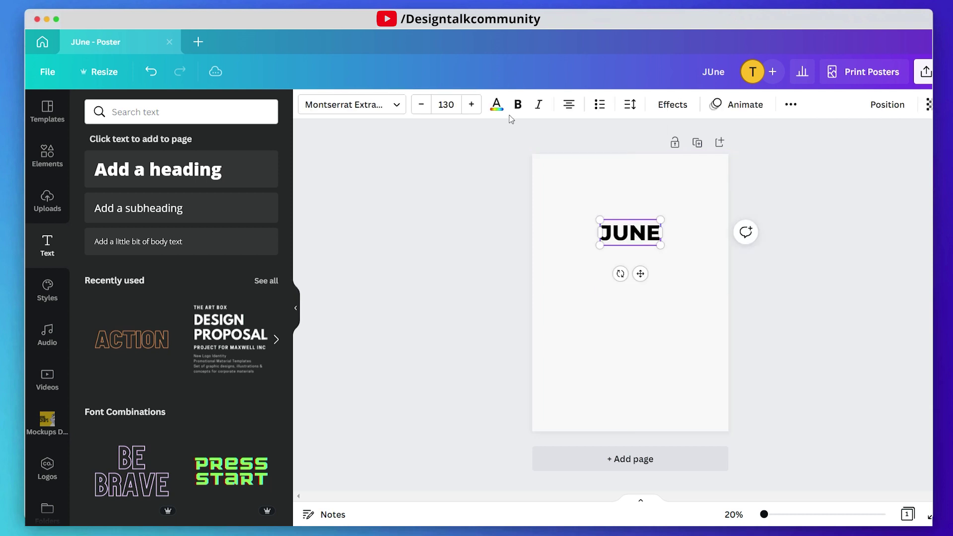
- Enlarge the JUNE heading to fill the page width and reposition it
left_click_drag(660, 245, 725, 294)
left_click_drag(600, 219, 571, 208)
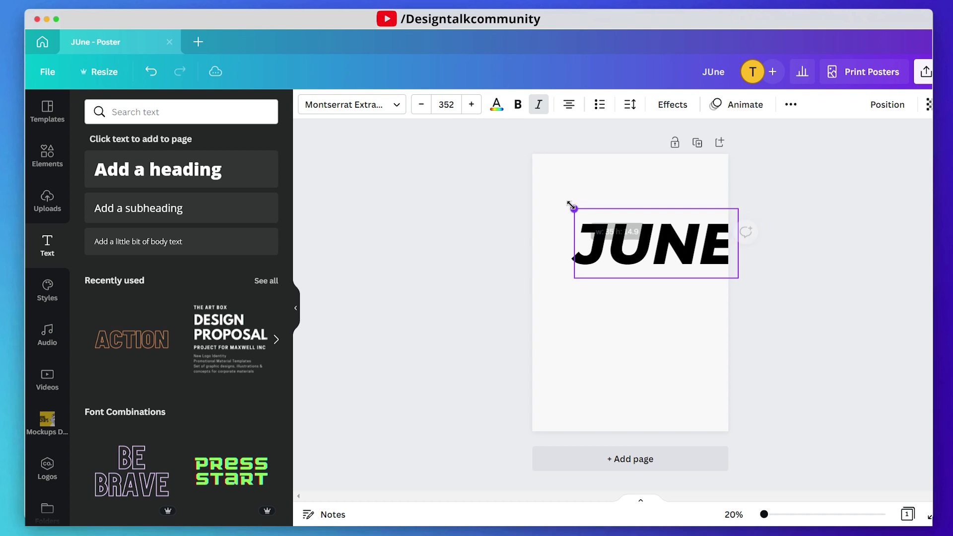
left_click_drag(640, 237, 622, 232)
left_click_drag(713, 270, 709, 268)
left_click_drag(644, 240, 617, 336)
left_click(708, 291)
- Stack four JUNE copies, space them evenly vertically, and centre the stack on the page
left_click_drag(641, 282, 624, 381)
left_click_drag(770, 420, 615, 255)
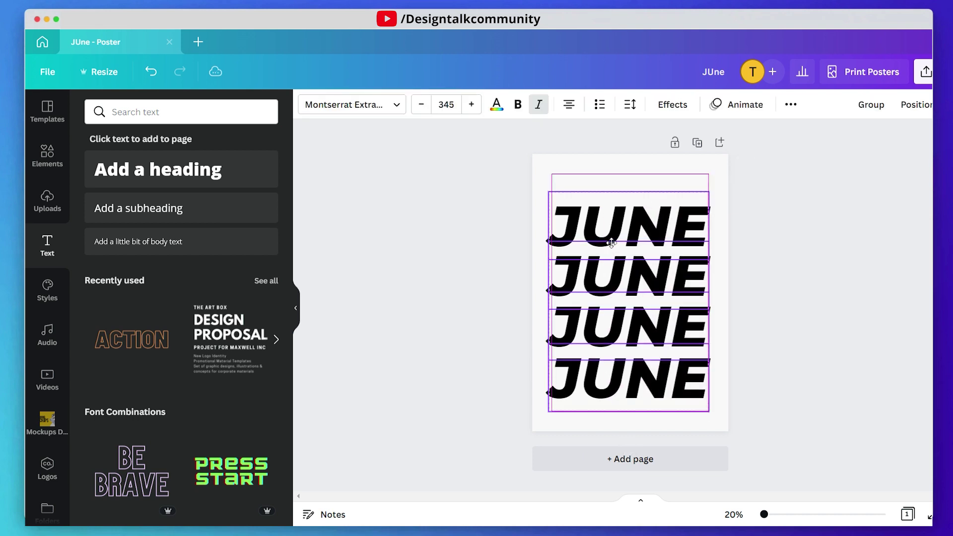
left_click(910, 112)
left_click(743, 319)
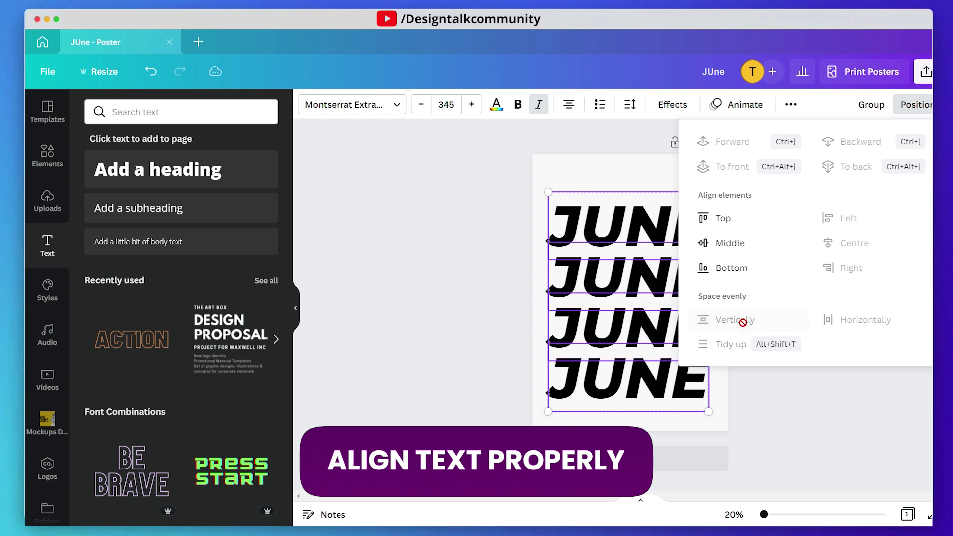
left_click_drag(784, 427, 647, 249)
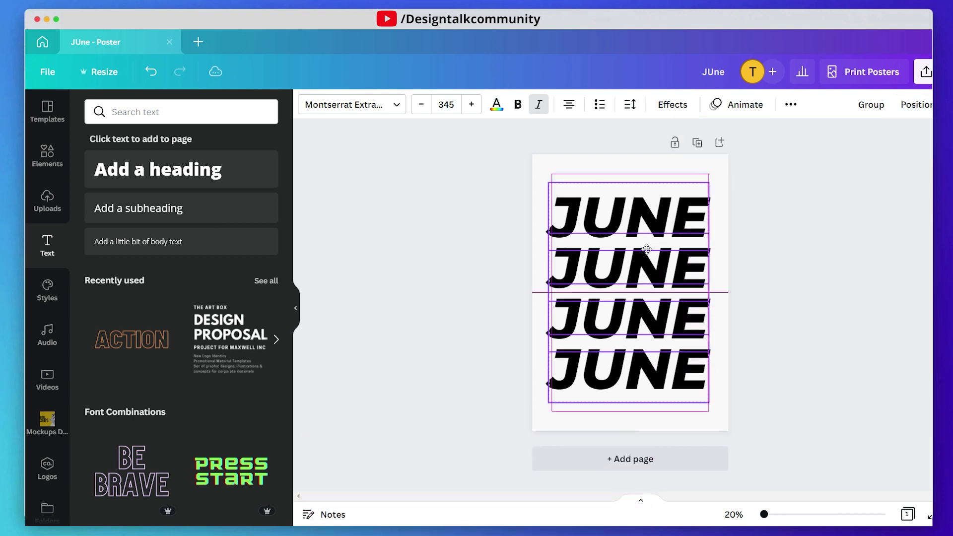
left_click(332, 179)
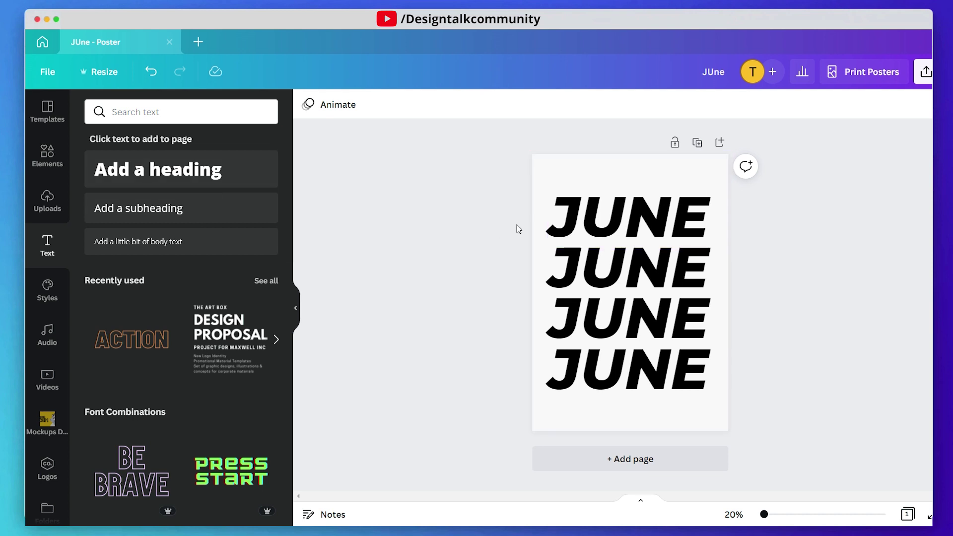
- Add a 'New Month' subheading in Moontime script, enlarged to size 116, above the JUNE stack
left_click(151, 207)
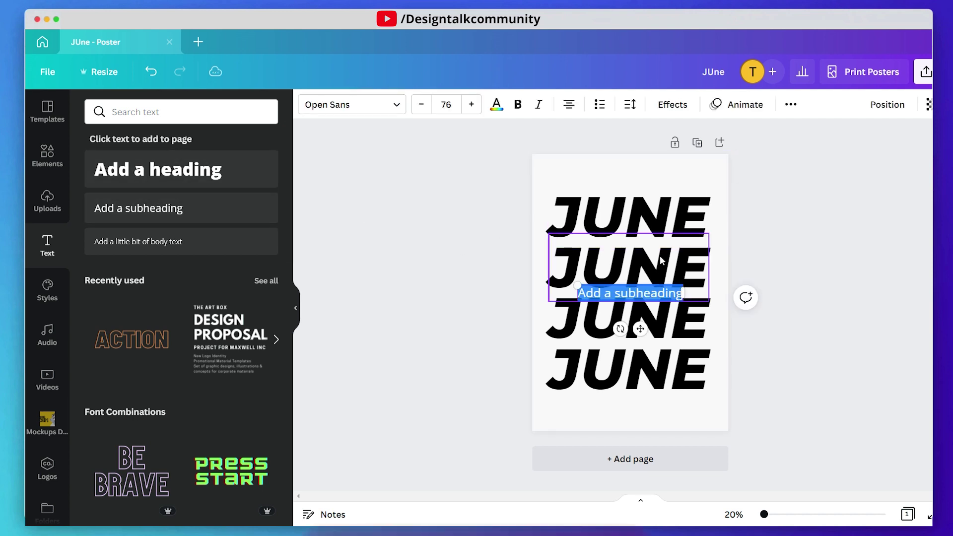
type("New Month")
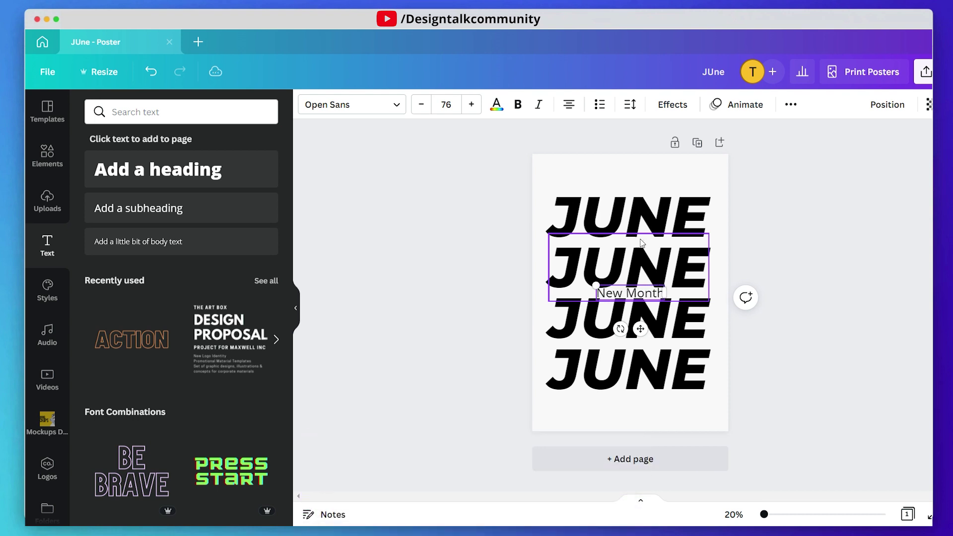
left_click(337, 111)
type("mont")
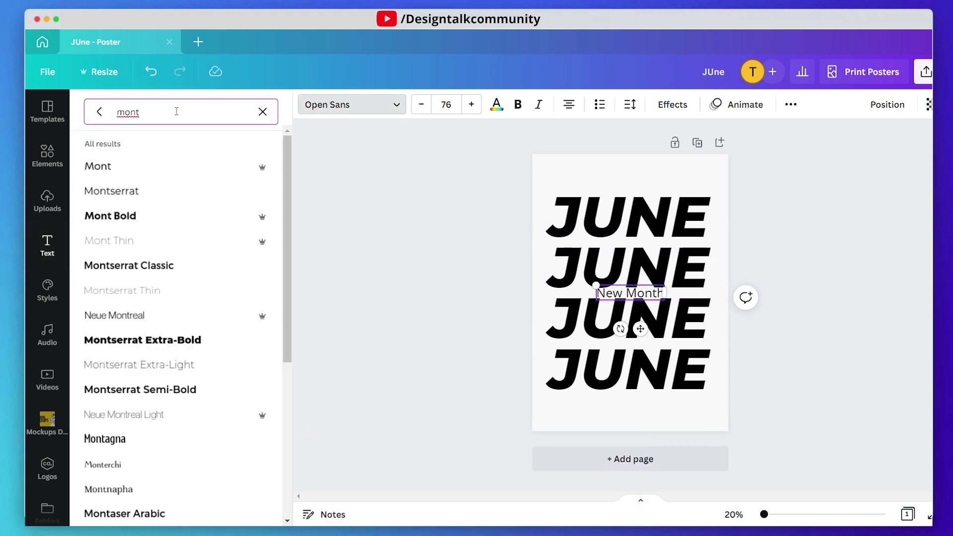
left_click(257, 117)
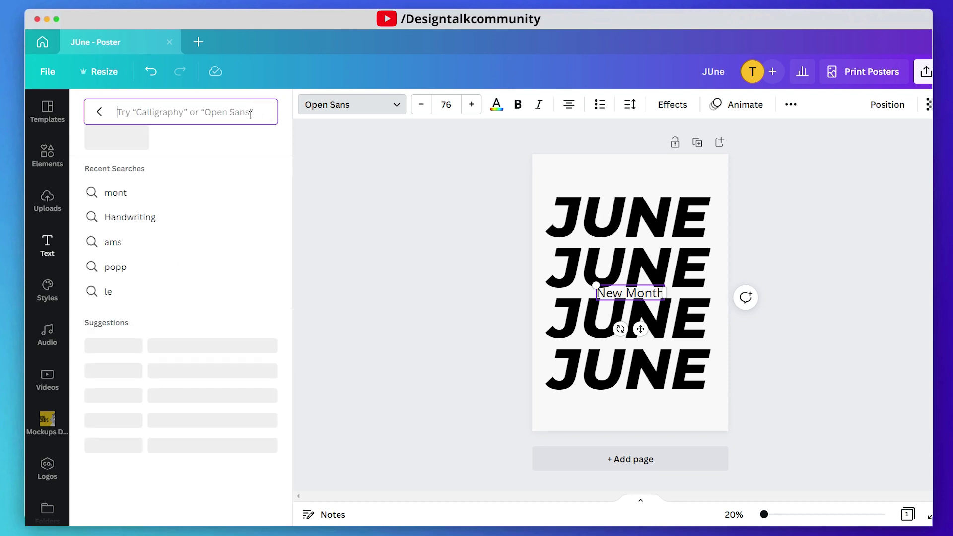
type("moon")
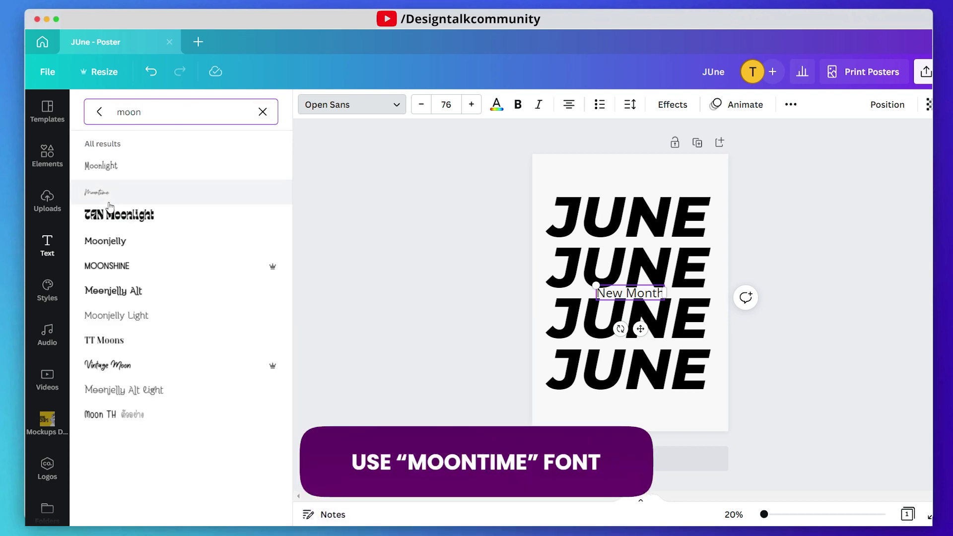
left_click_drag(651, 301, 642, 227)
left_click(843, 213)
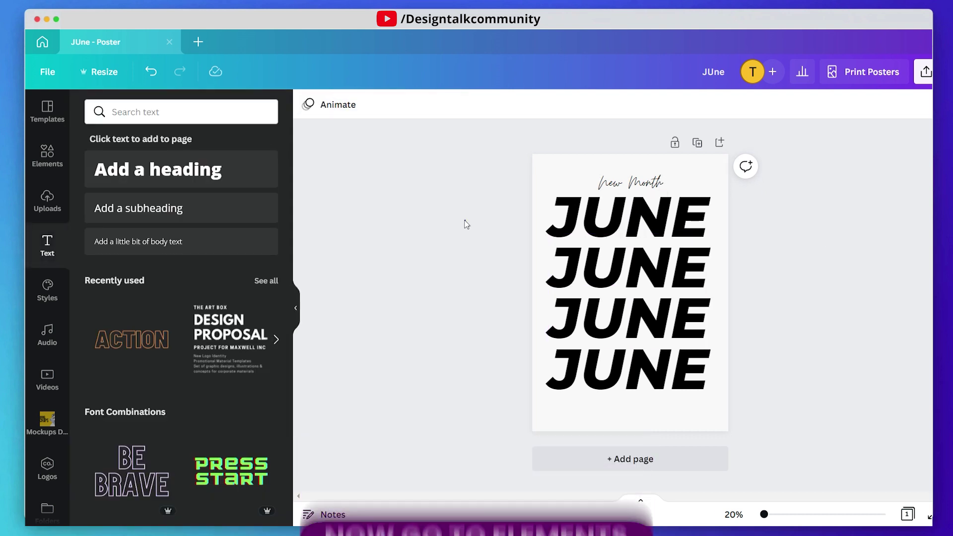
- Search the element library for 'dancing'
left_click(31, 157)
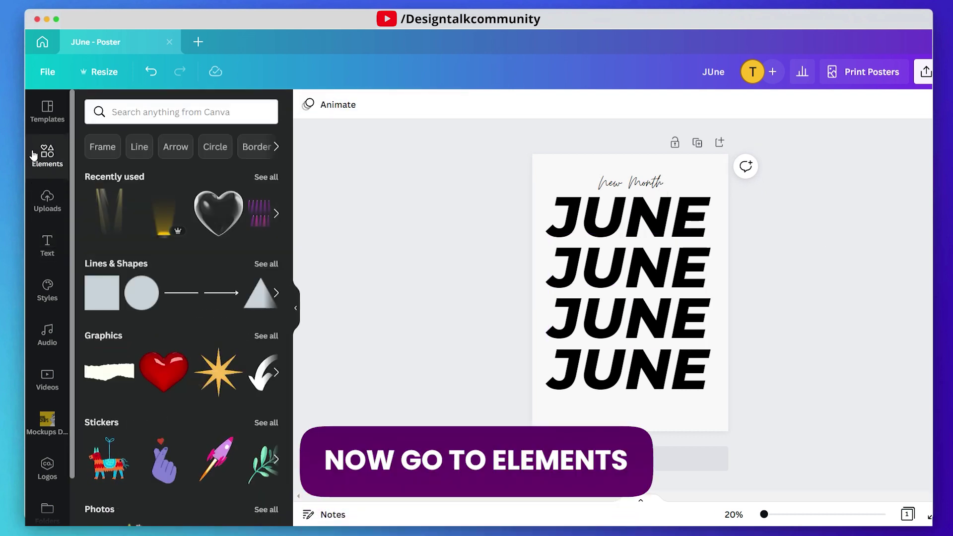
left_click(205, 115)
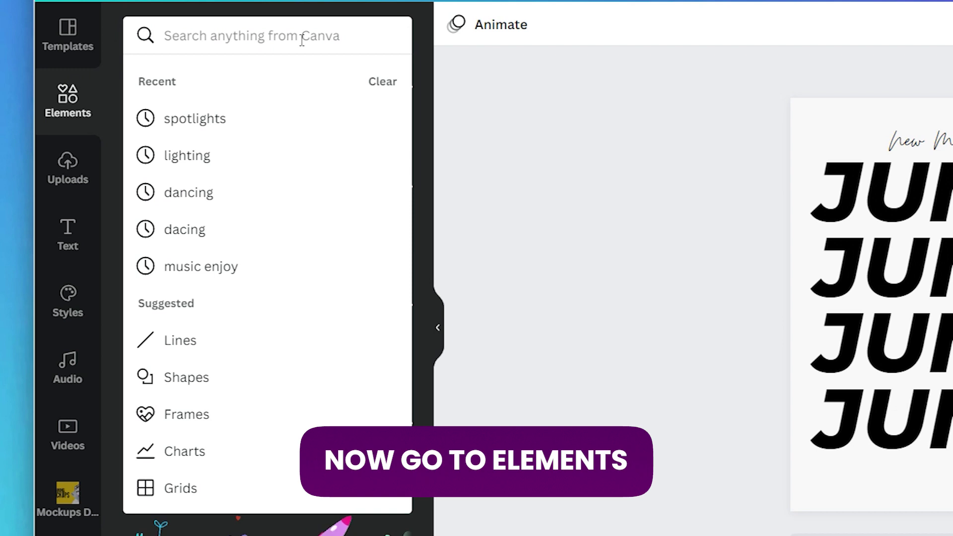
type("dan")
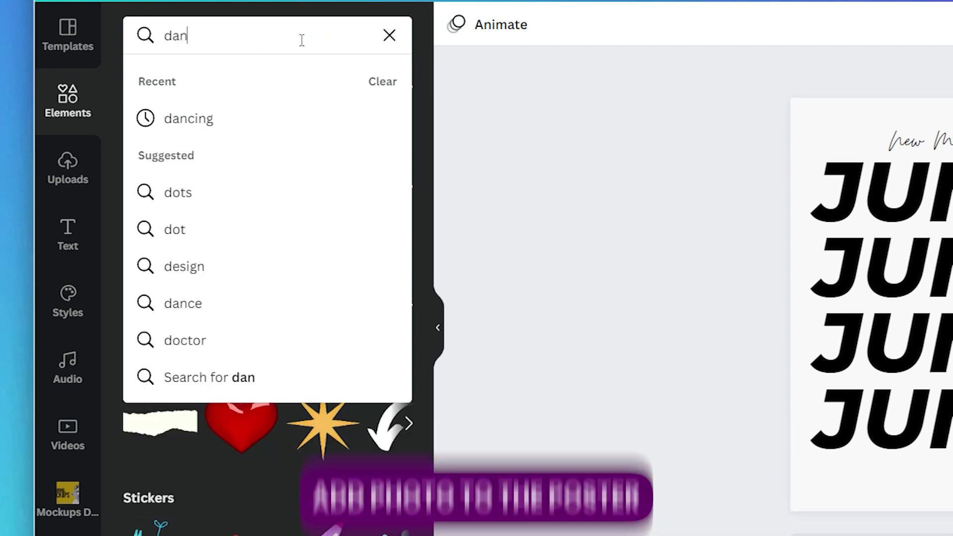
type("c")
key("Down")
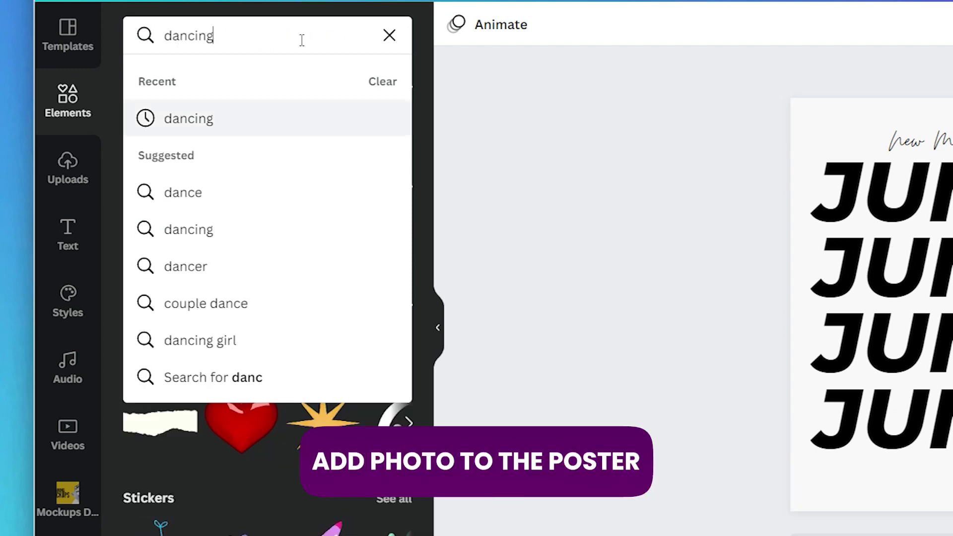
key("Return")
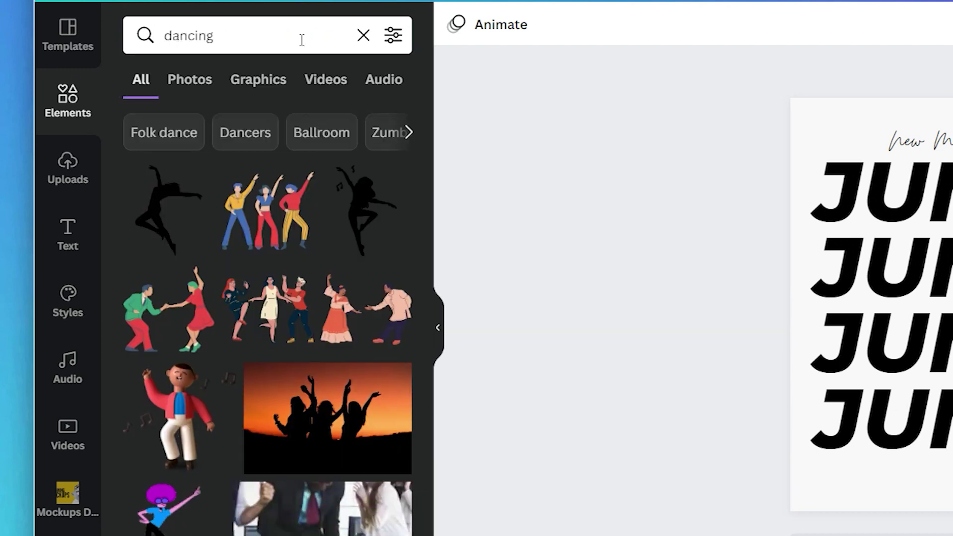
scroll(287, 291, "down", 10)
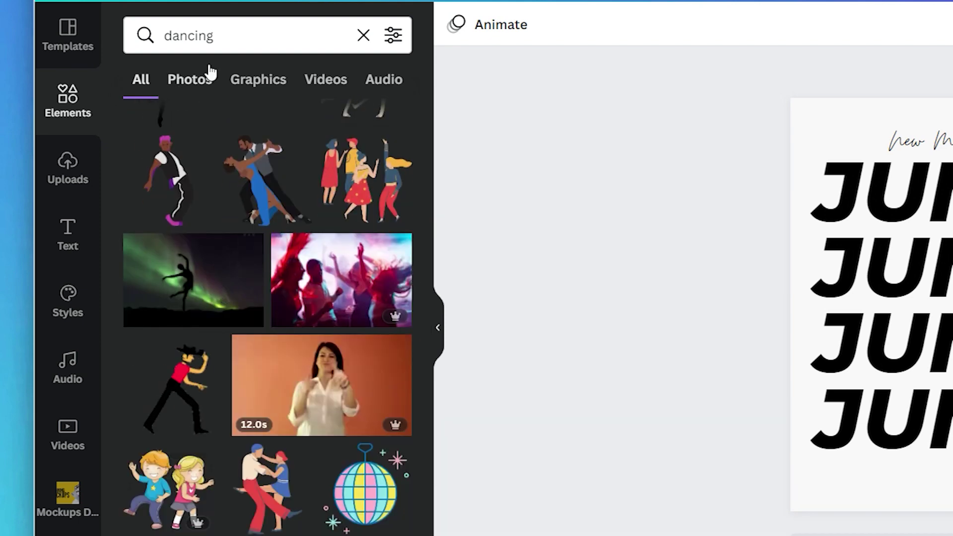
- Limit the dancing results to photos that are background-removed cut-outs
left_click(187, 83)
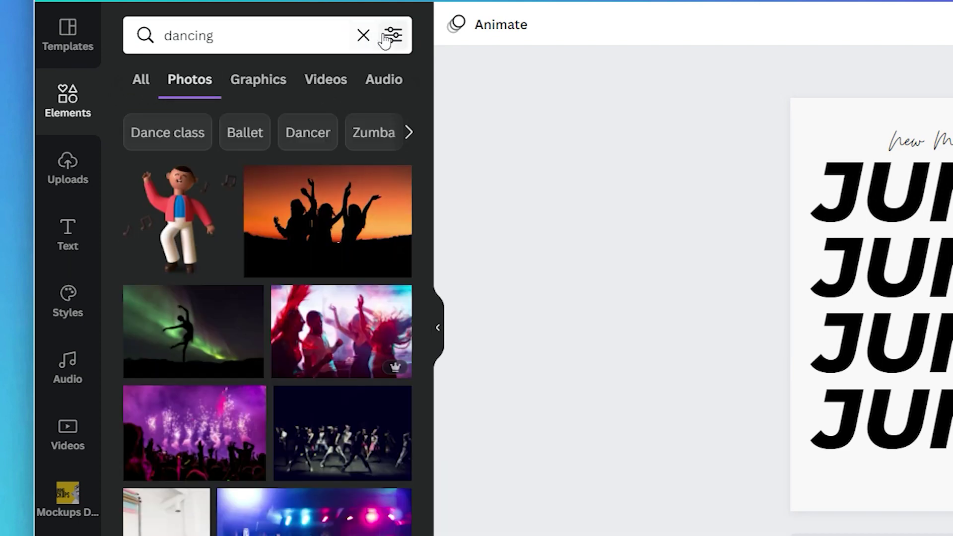
left_click(386, 39)
scroll(215, 305, "down", 3)
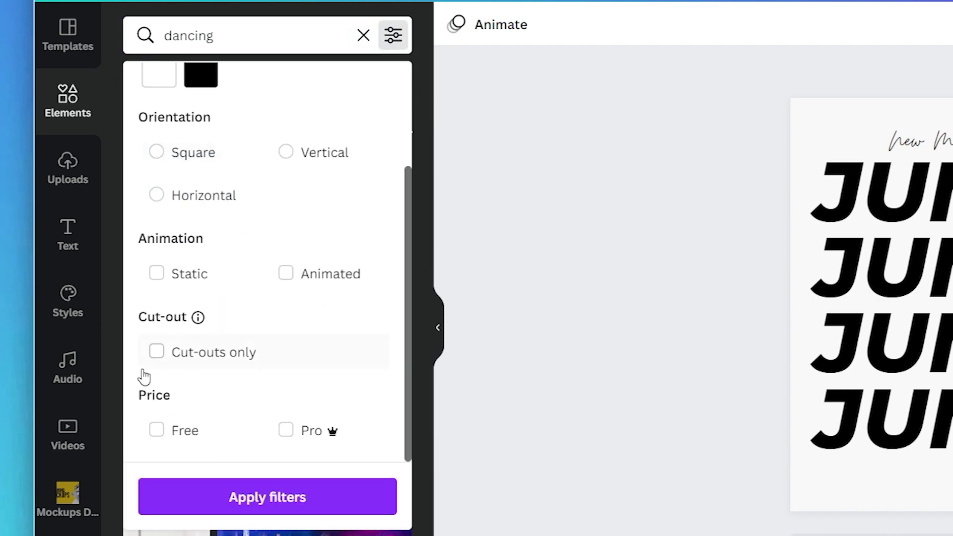
left_click(162, 354)
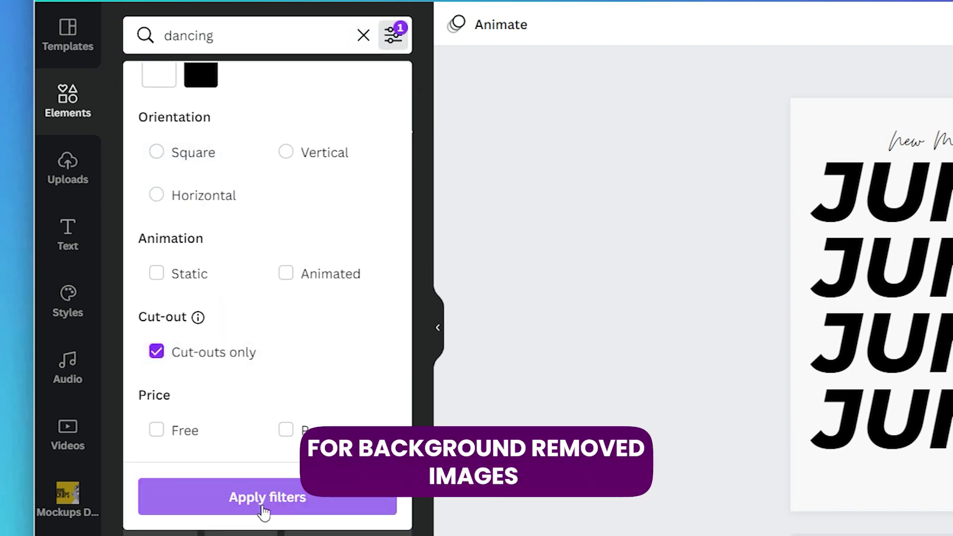
left_click(265, 499)
- Add the cut-out of a dancing woman in a sequinned top to the poster
scroll(260, 341, "down", 3)
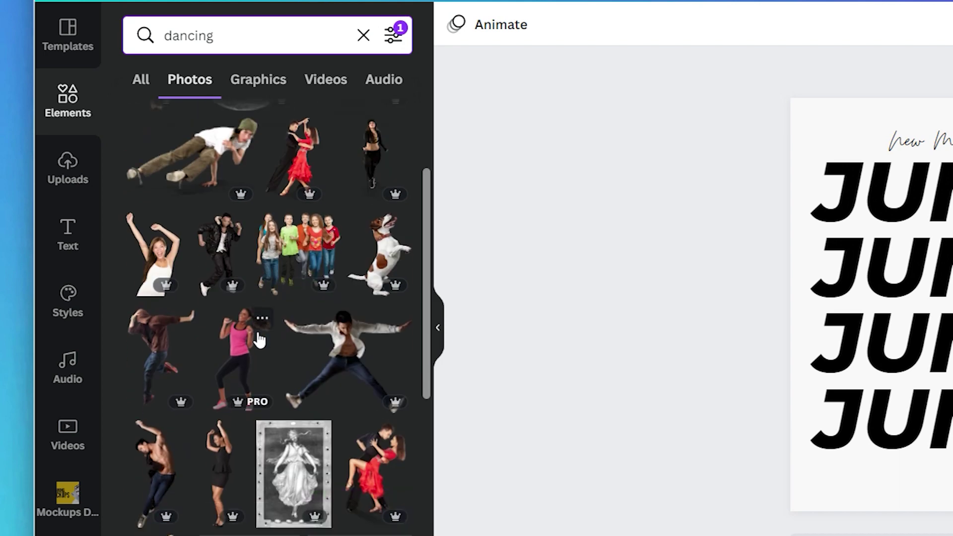
scroll(260, 340, "down", 2)
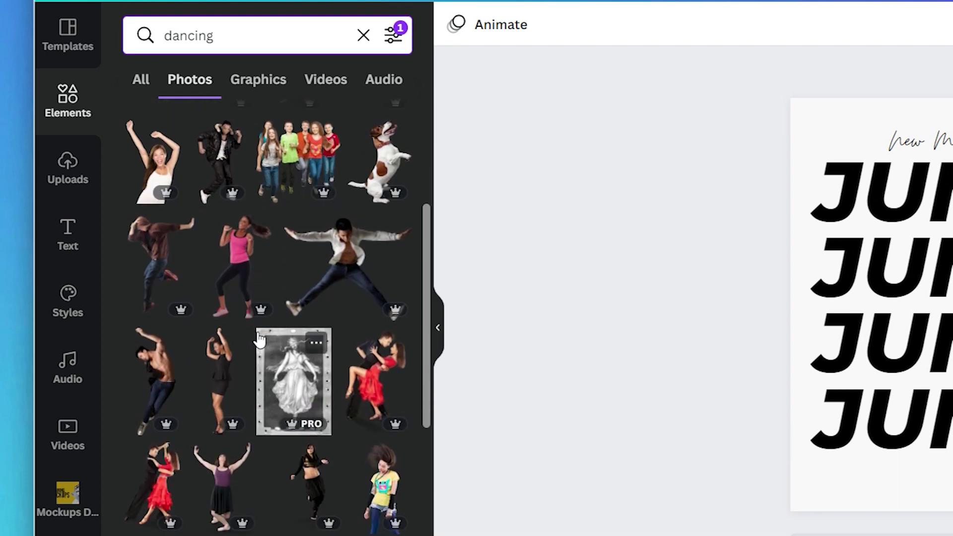
scroll(260, 340, "down", 5)
scroll(260, 340, "down", 2)
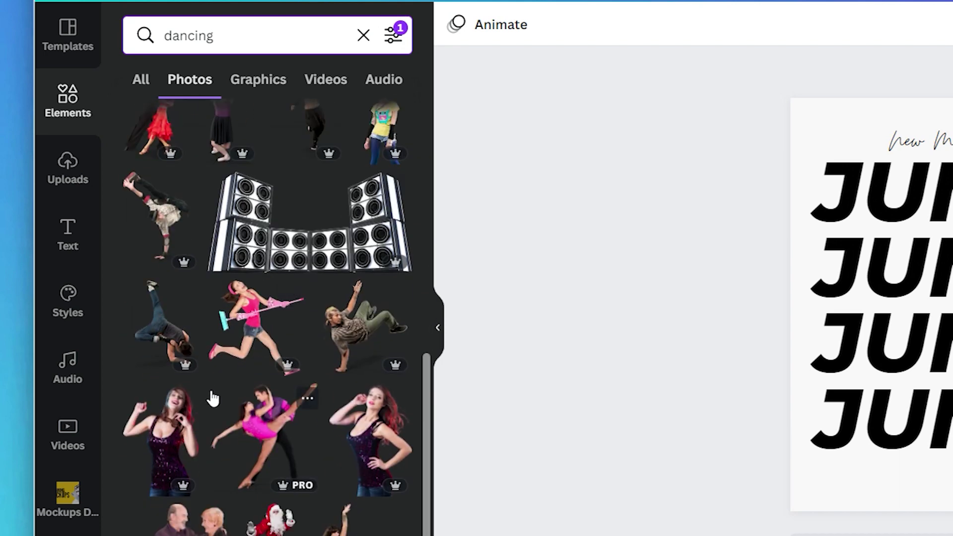
left_click(178, 431)
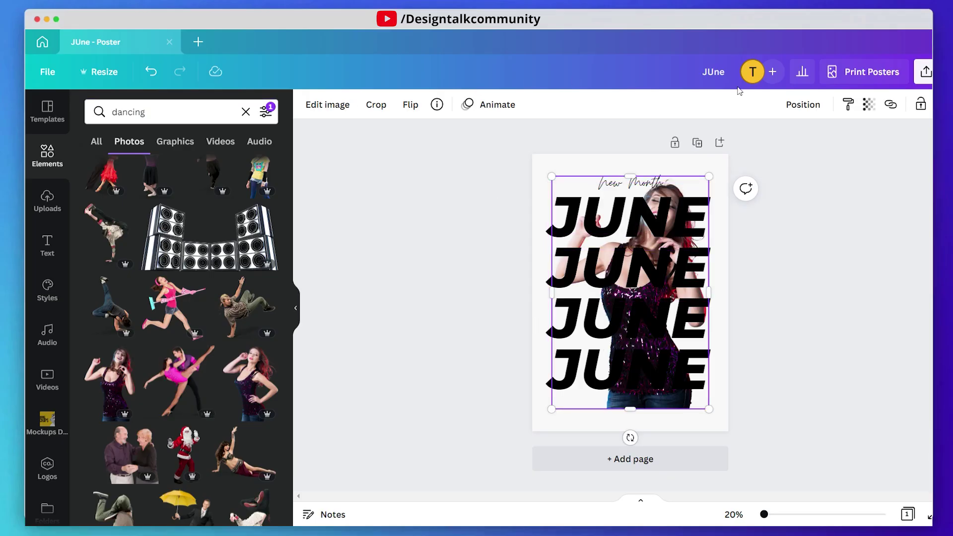
- Resize the dancer cut-out to 35.2 × 52.2 and anchor it to the poster's bottom edge
left_click(803, 104)
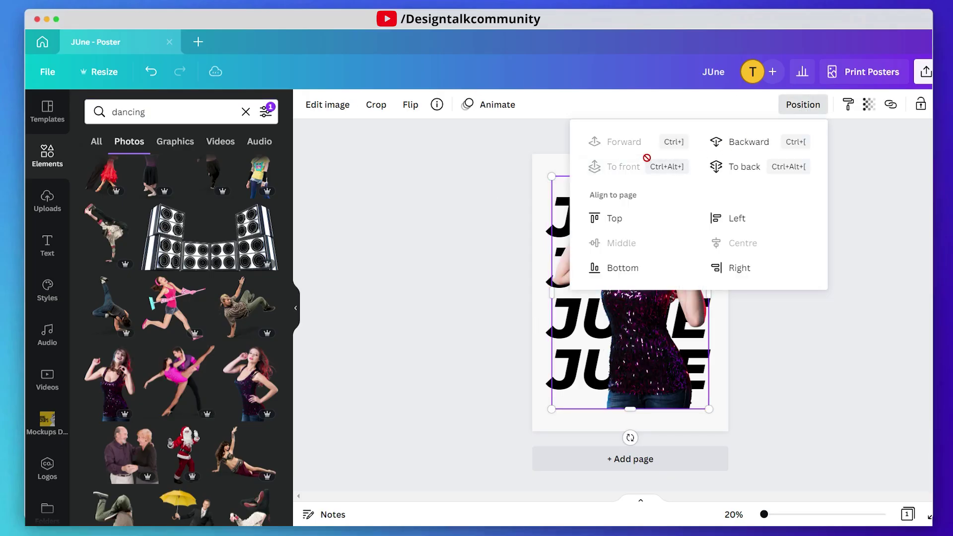
left_click(424, 219)
left_click_drag(708, 176, 702, 188)
left_click_drag(618, 382, 611, 403)
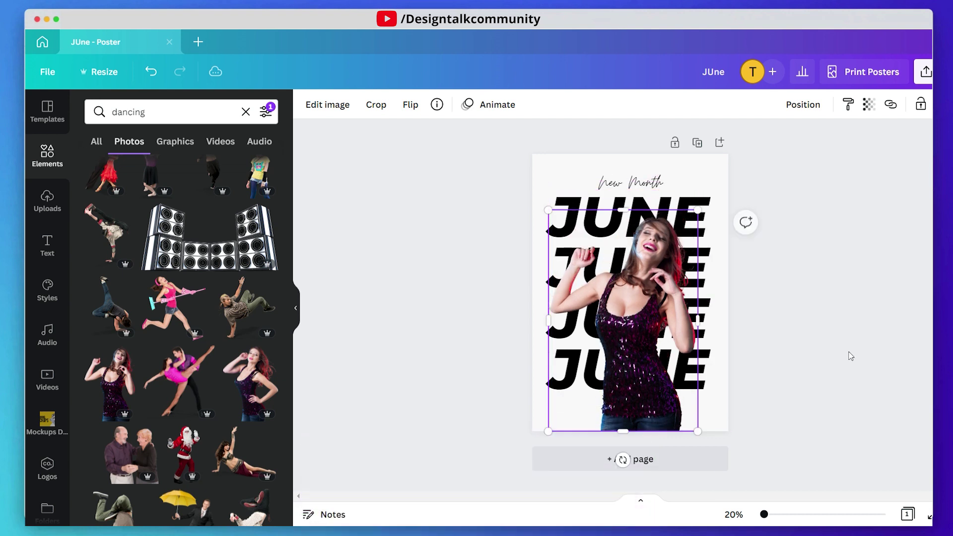
left_click(851, 356)
left_click(669, 257)
left_click_drag(706, 196, 709, 188)
left_click(497, 293)
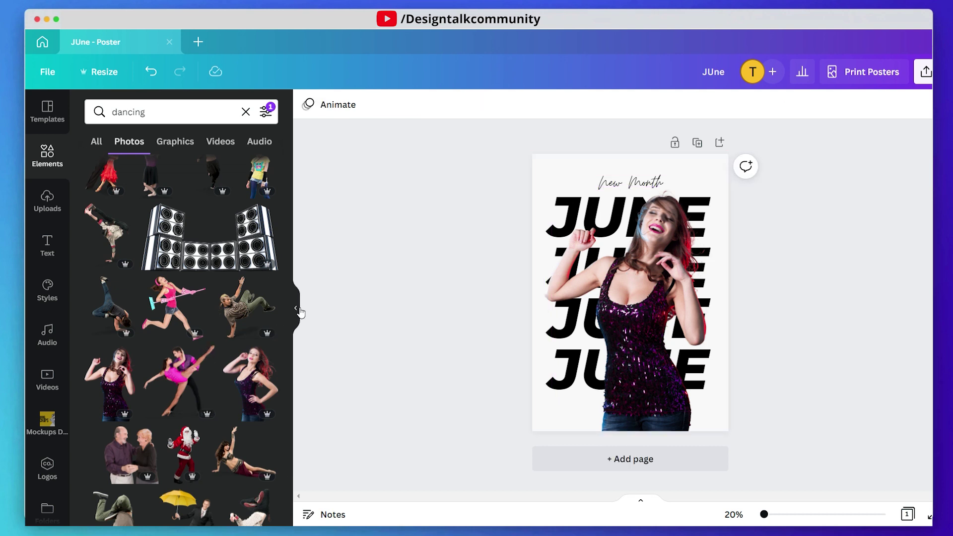
left_click(297, 308)
left_click(540, 285)
left_click_drag(586, 242, 589, 243)
- Nudge the dancer cut-out a few pixels left
left_click(707, 248)
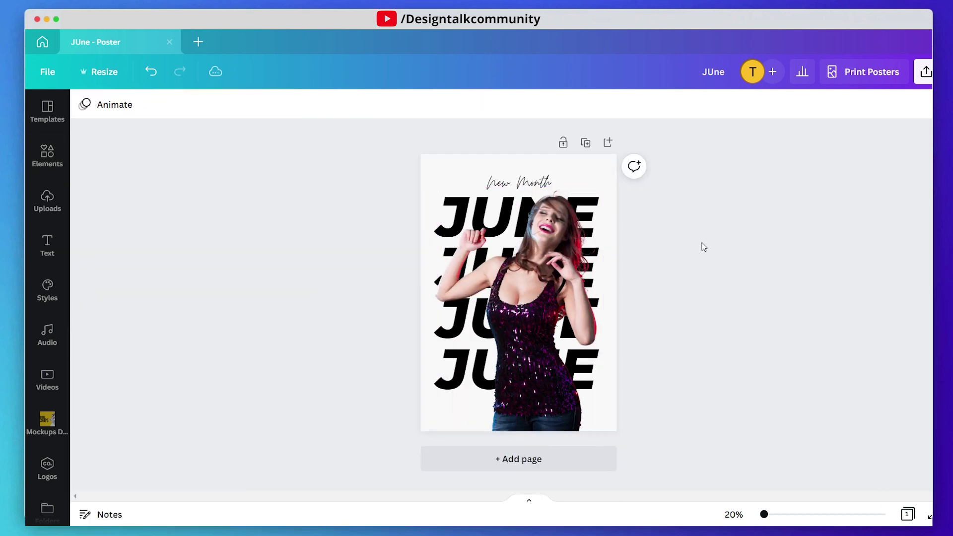
left_click_drag(542, 279, 540, 280)
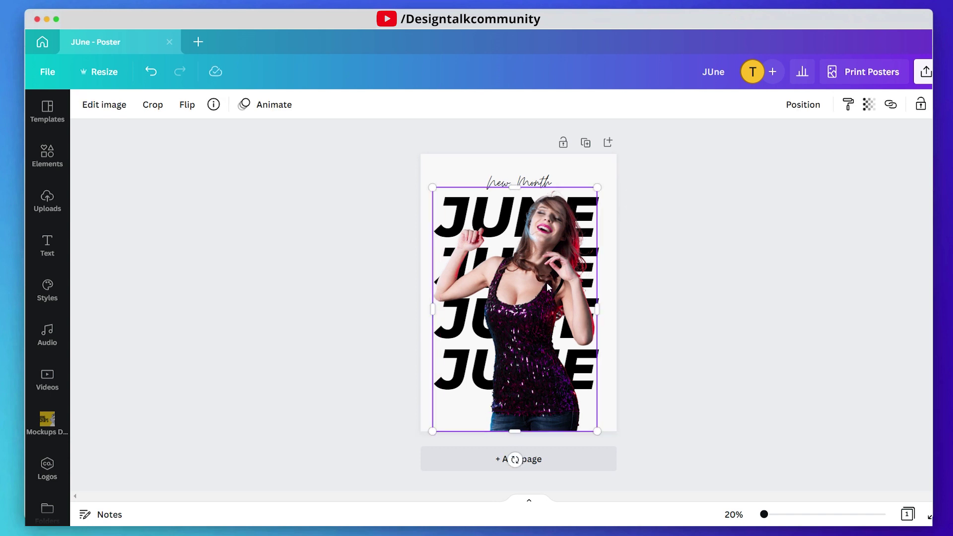
left_click(664, 331)
- Shrink New Month and the four JUNE lines together and centre them horizontally on the page
left_click_drag(626, 440, 415, 154)
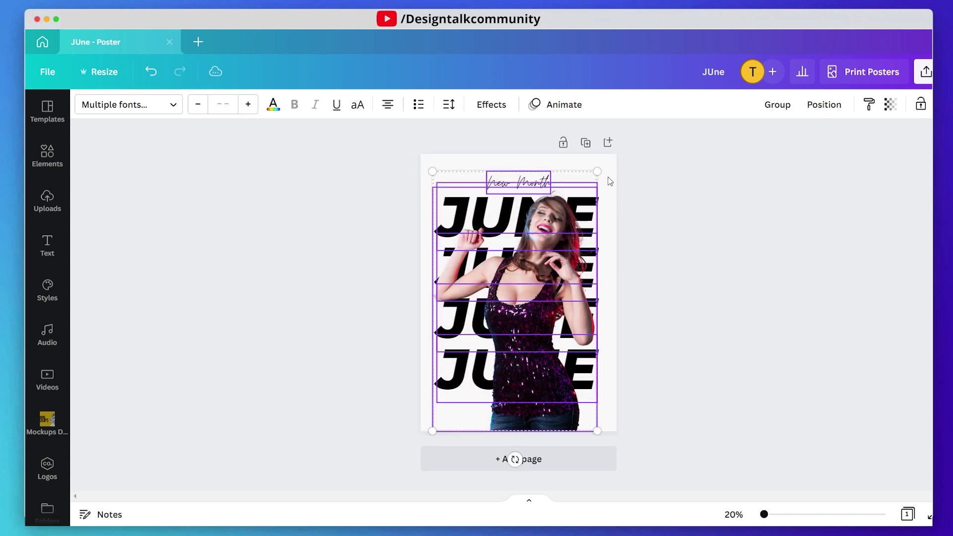
left_click_drag(598, 172, 571, 211)
left_click_drag(538, 256, 556, 257)
left_click_drag(587, 216, 598, 205)
left_click_drag(560, 234, 555, 229)
left_click(684, 243)
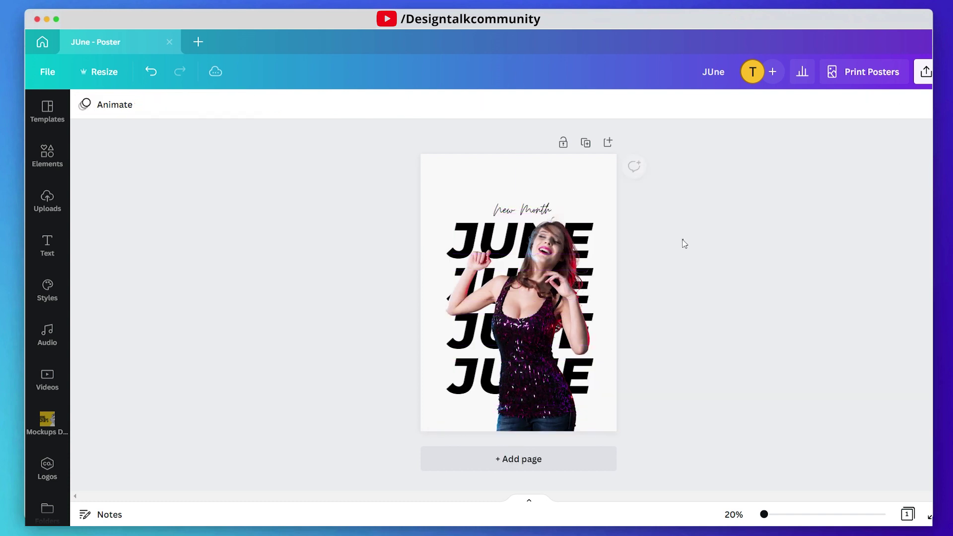
left_click(531, 349)
left_click(751, 356)
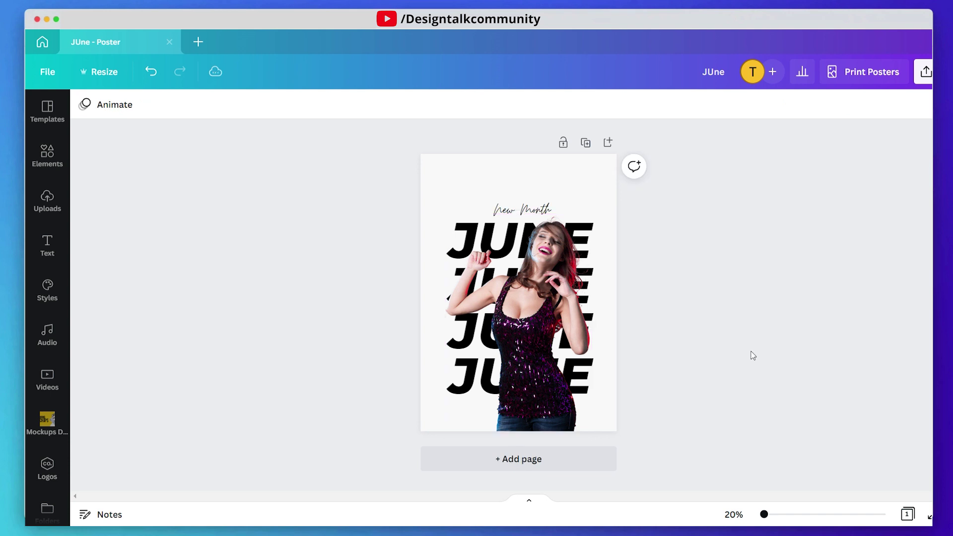
left_click(454, 249)
left_click(467, 241)
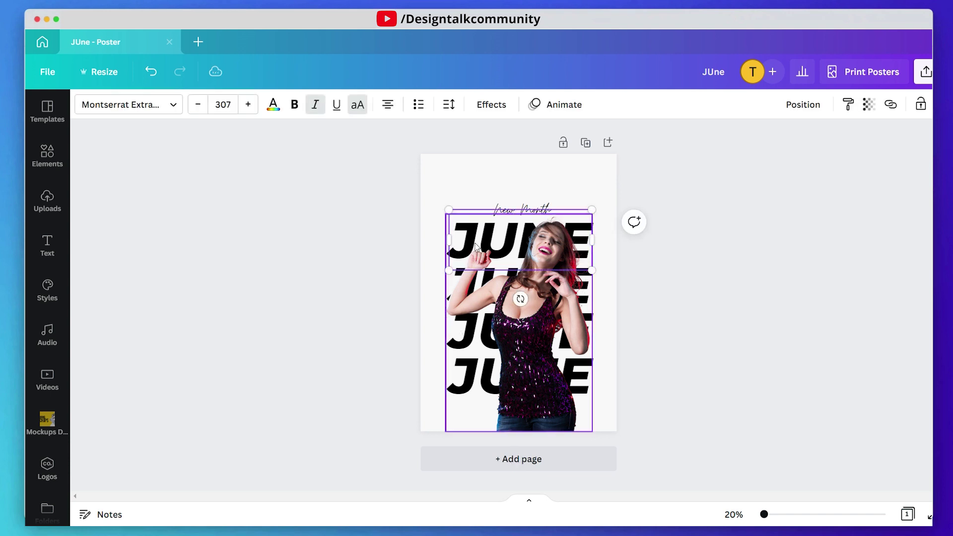
- Recolour all JUNE lines dark purple from the dancer photo's palette
left_click(274, 104)
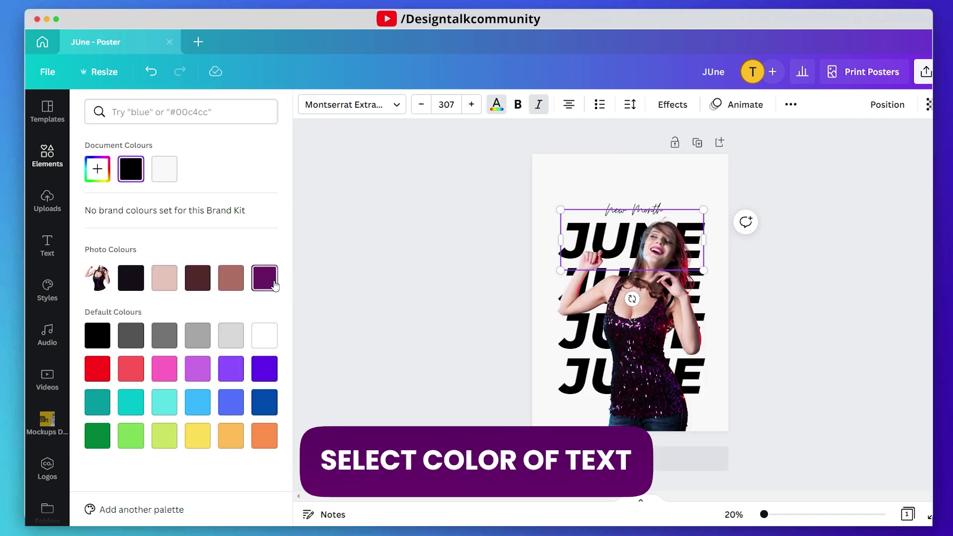
left_click(268, 284)
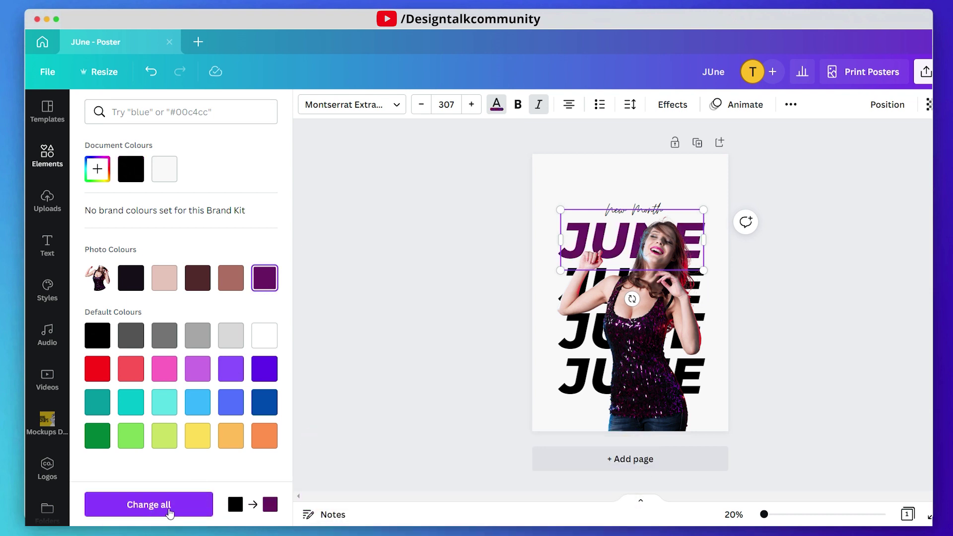
left_click(169, 512)
left_click(445, 319)
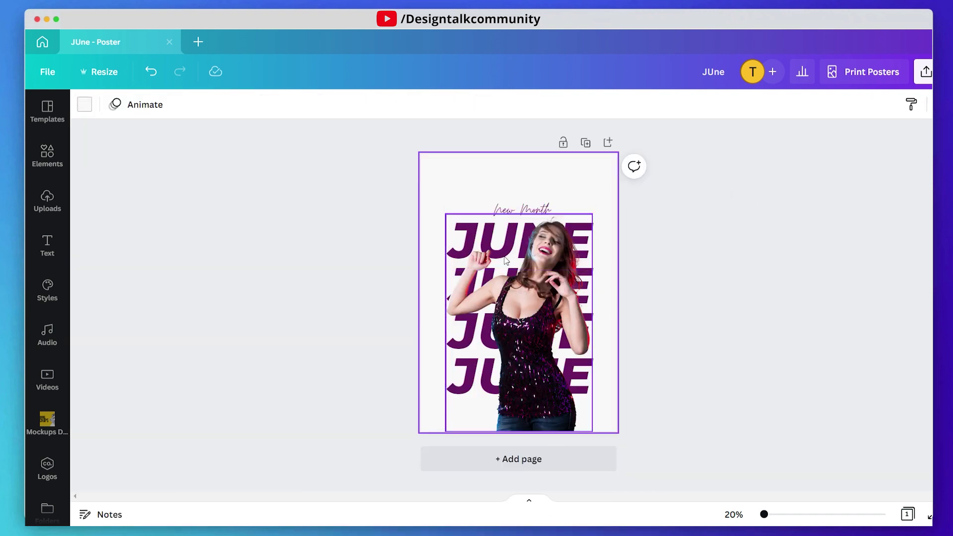
- Duplicate the top JUNE and place the copy over the bottom row, in front of the dancer
left_click(483, 240)
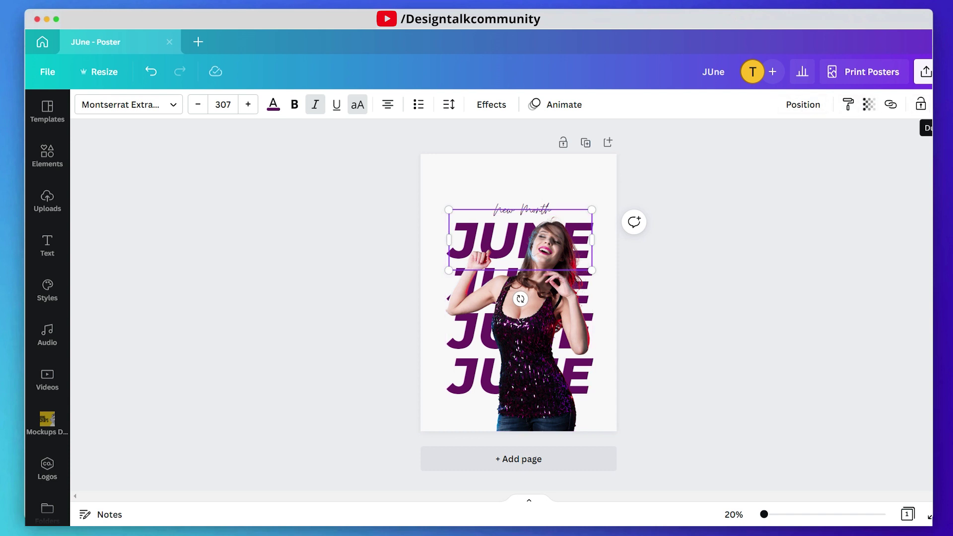
left_click(926, 105)
left_click_drag(537, 237, 537, 370)
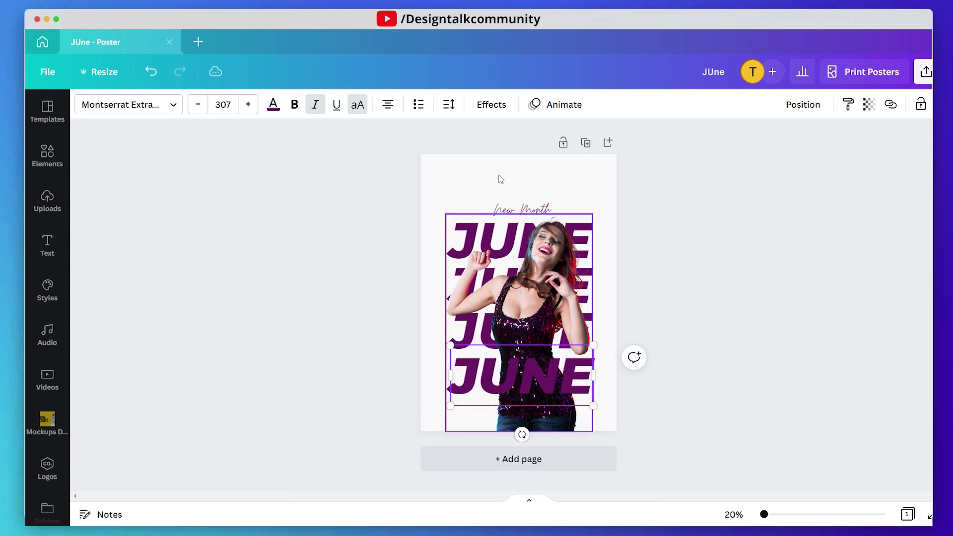
- Give the front bottom JUNE the Hollow effect at thickness 27, aligned over the bottom row
left_click(481, 105)
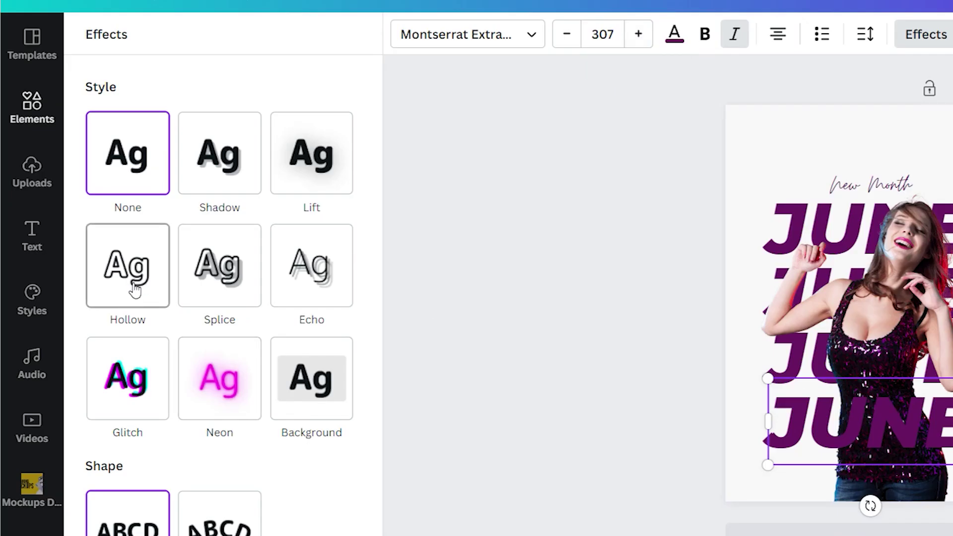
left_click(135, 291)
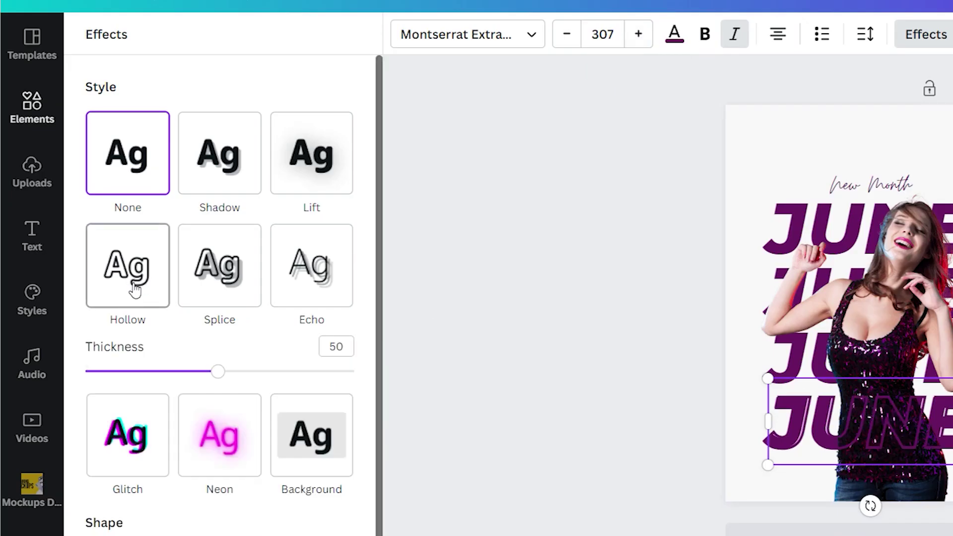
left_click_drag(218, 373, 158, 378)
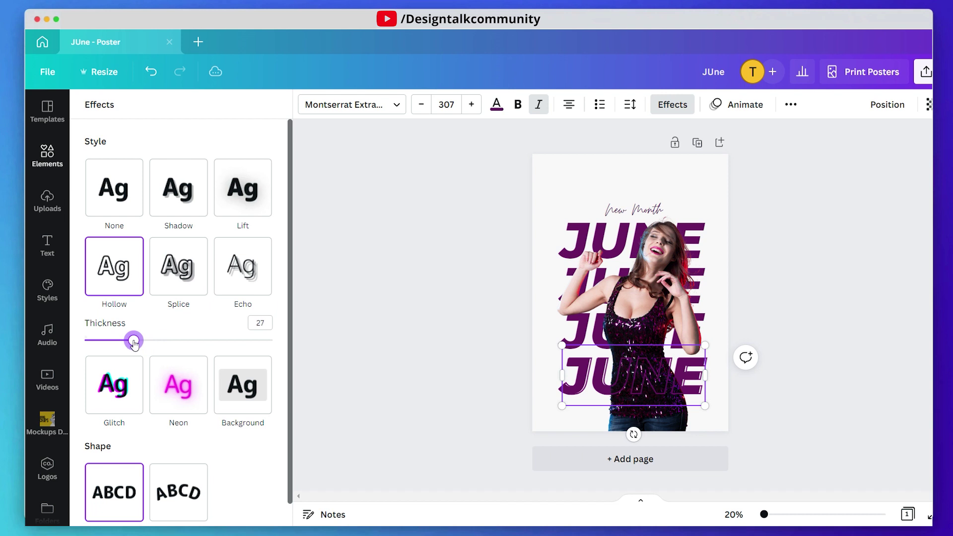
left_click(576, 373)
left_click_drag(576, 373, 590, 372)
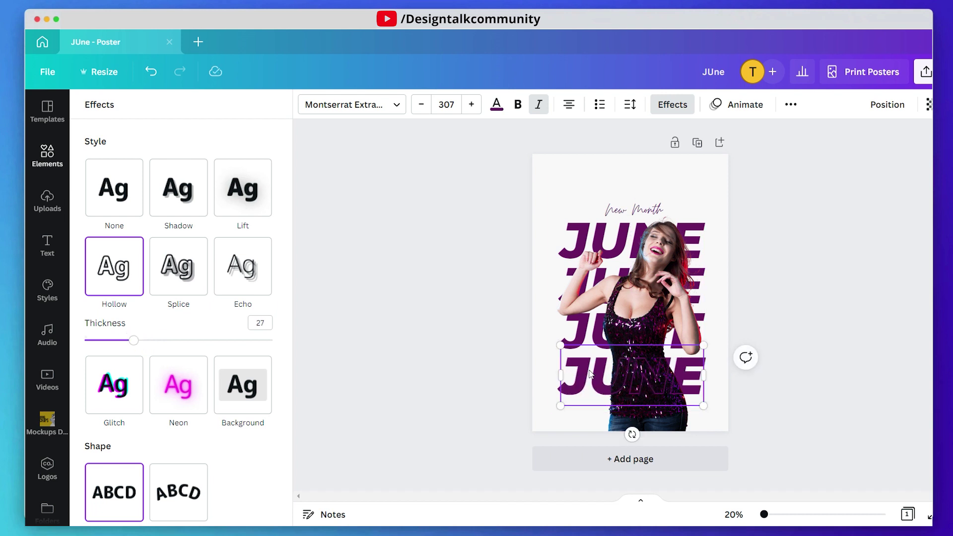
- Make the hollow bottom JUNE lettering white
left_click(497, 104)
left_click(166, 178)
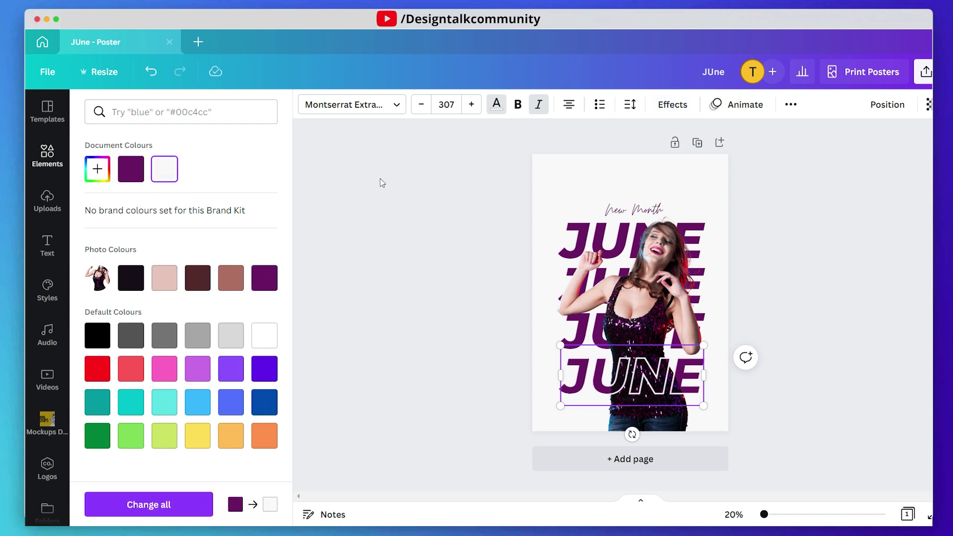
left_click(380, 182)
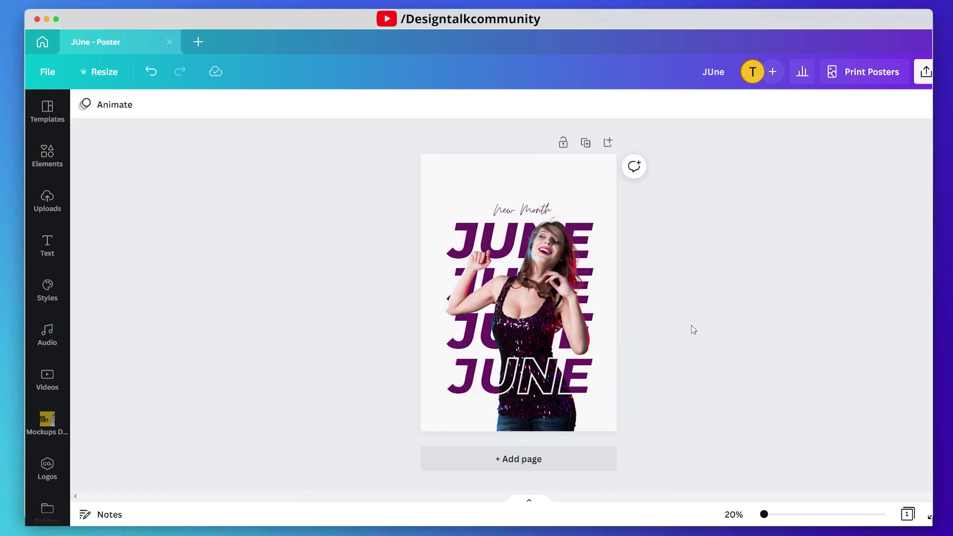
- Shrink the dancing woman photo slightly and centre it on the page
left_click(571, 415)
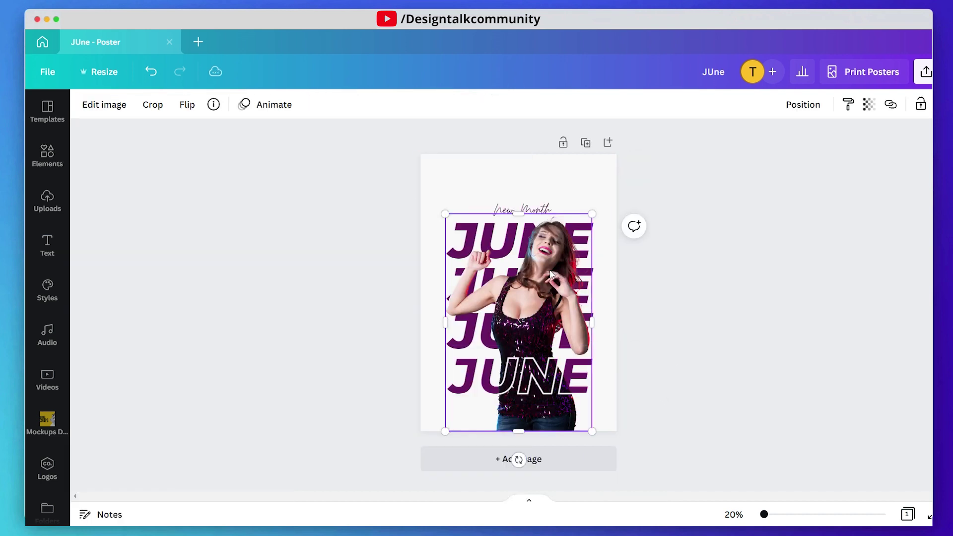
left_click_drag(594, 215, 603, 221)
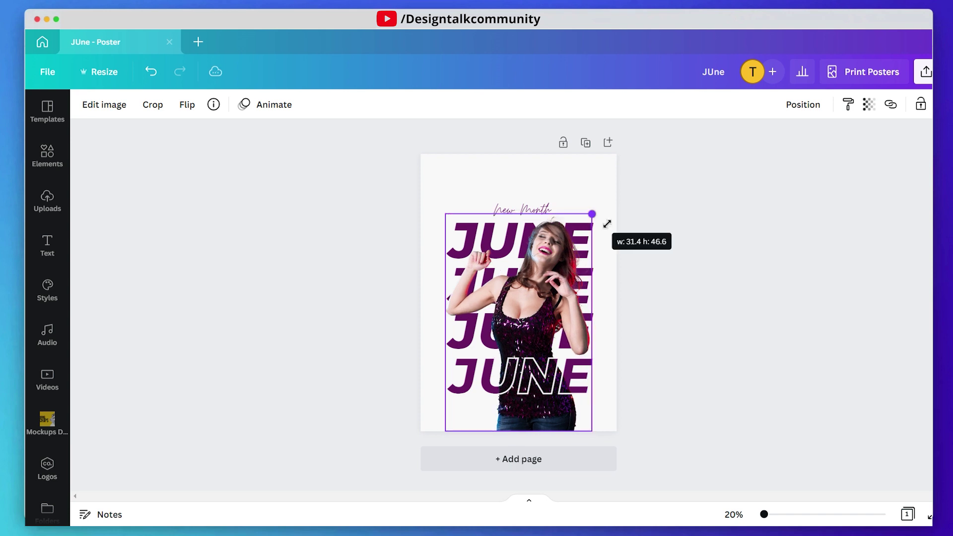
left_click_drag(547, 316, 550, 315)
left_click(686, 409)
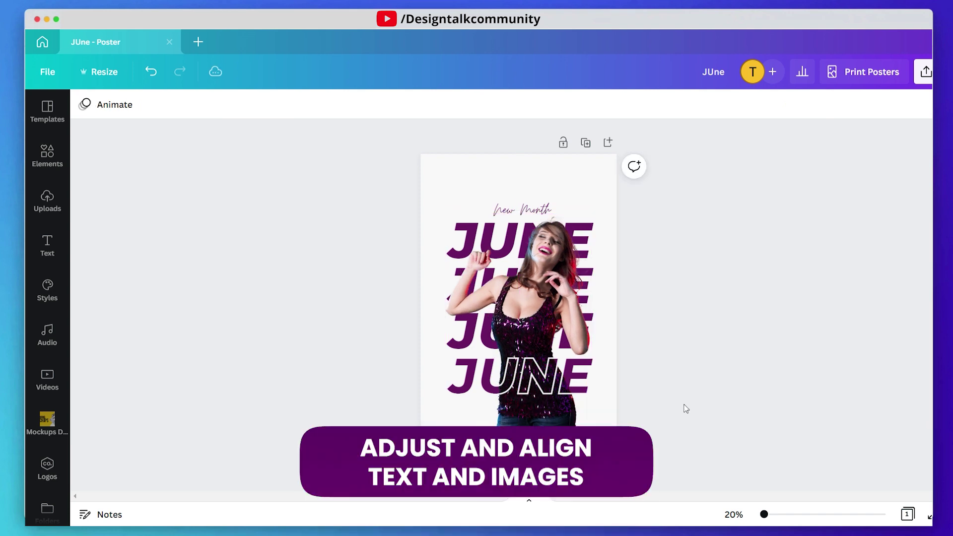
- Enlarge the woman photo and shift it slightly left
left_click(566, 239)
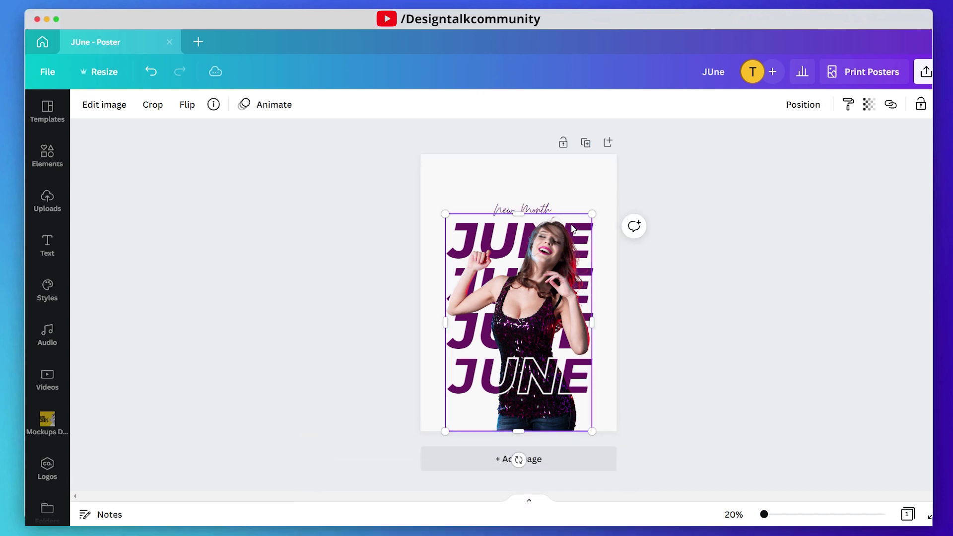
left_click_drag(592, 211, 602, 197)
left_click_drag(568, 246, 556, 247)
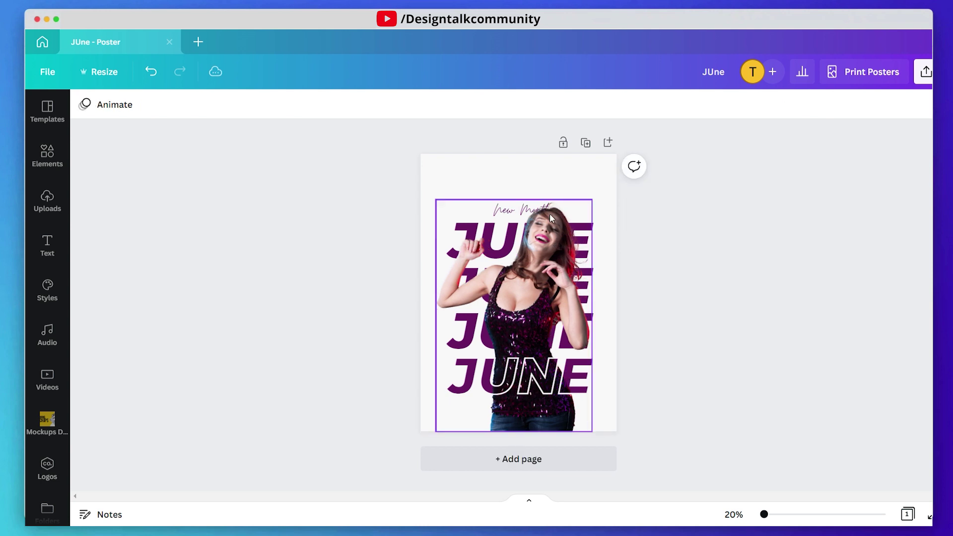
- Move the New Month subheading up near the top of the page
left_click(518, 211)
left_click_drag(531, 249, 530, 224)
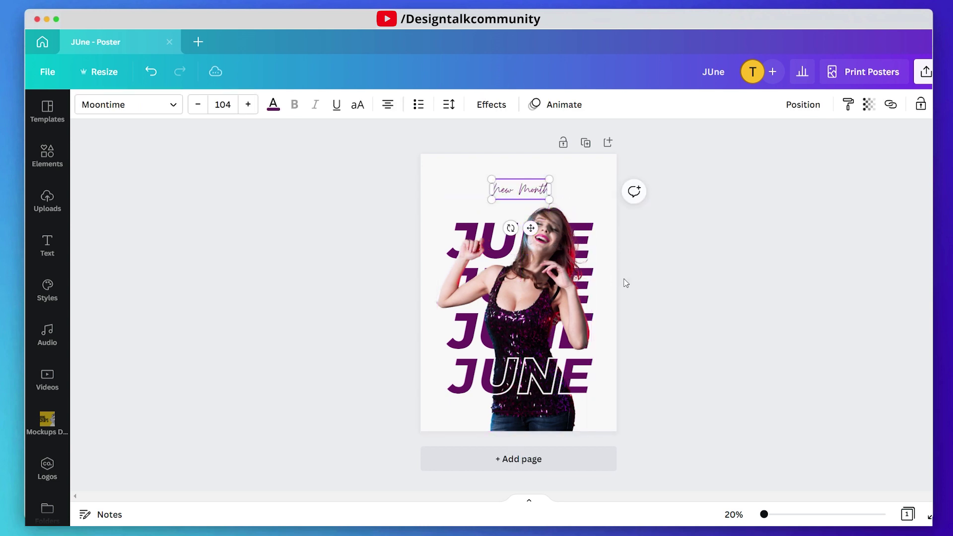
left_click(624, 279)
- Enlarge the woman photo further and nudge it a little left
left_click(580, 233)
left_click_drag(592, 200, 602, 185)
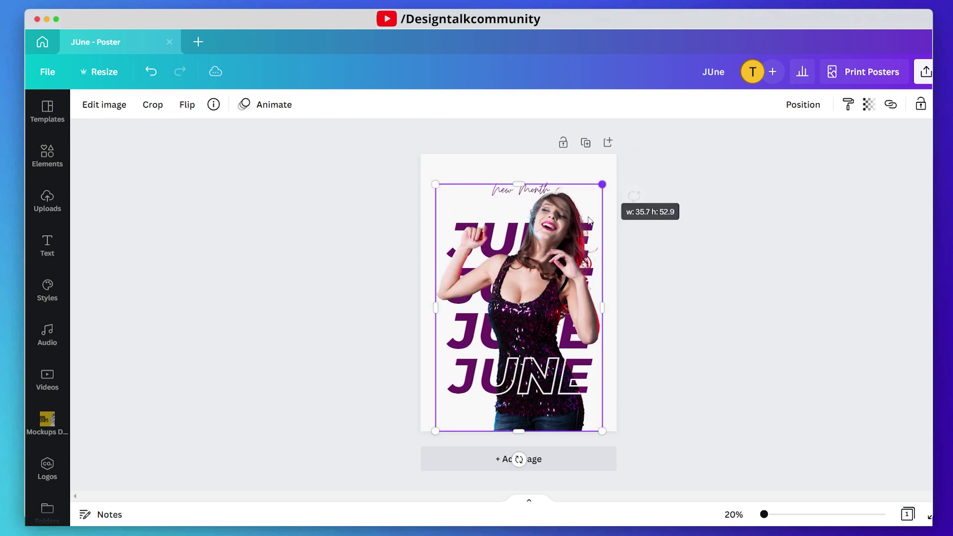
left_click_drag(578, 230, 569, 230)
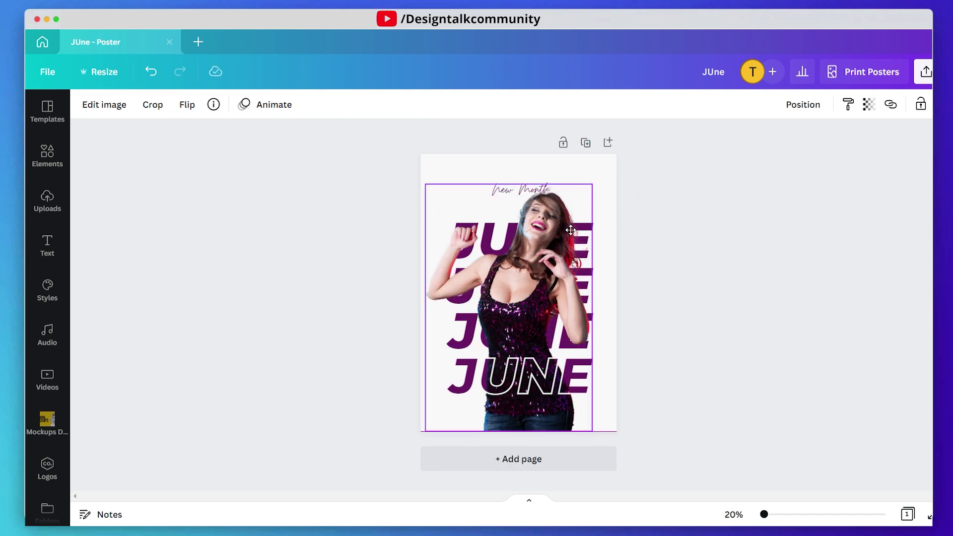
- Check the New Month subheading, then select the four JUNE lines together
left_click(517, 197)
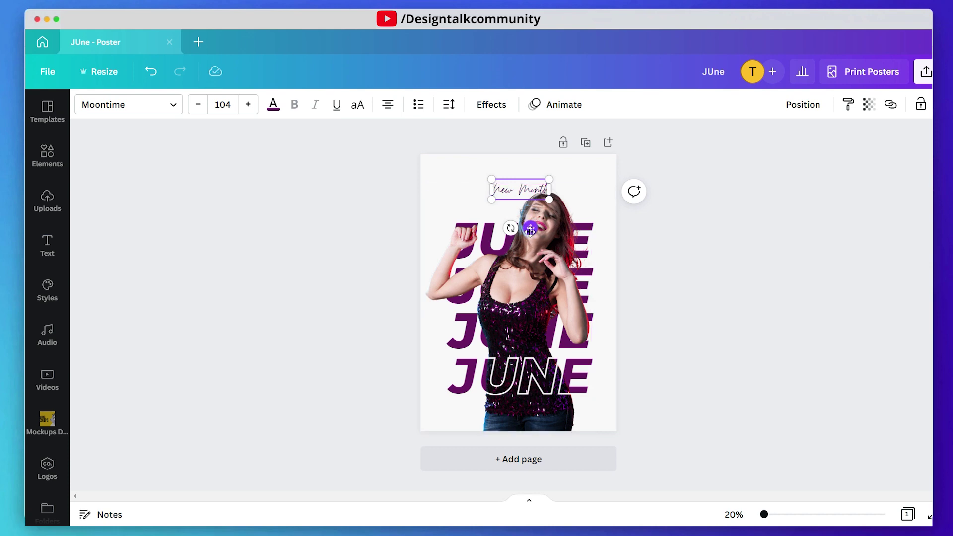
left_click(638, 385)
left_click_drag(621, 402, 456, 275)
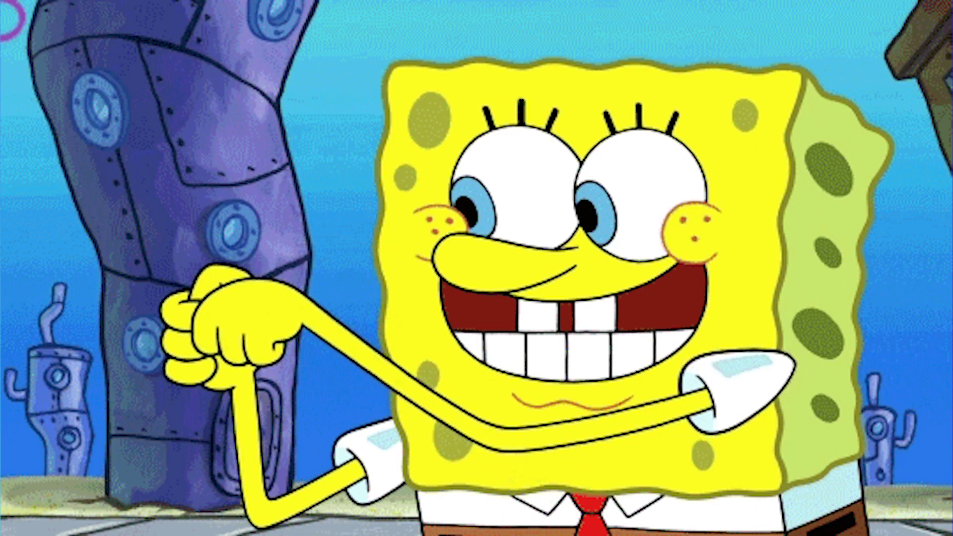